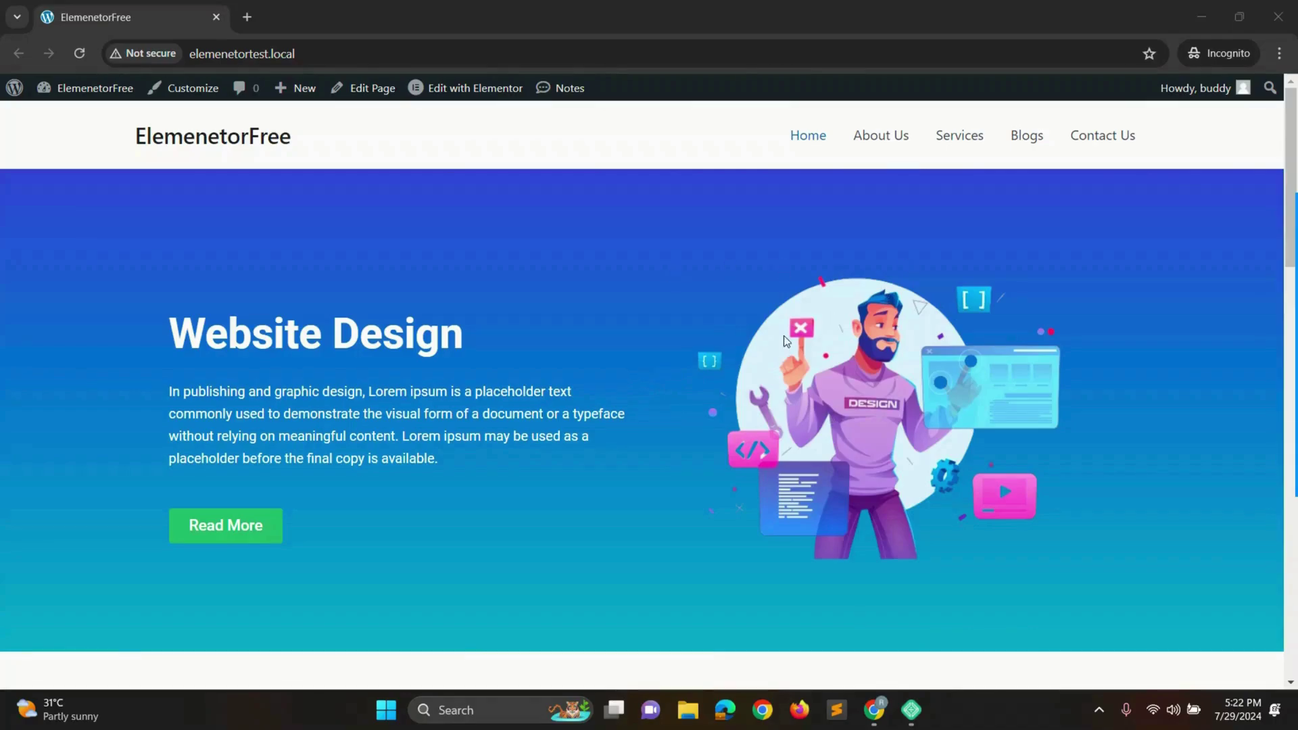
scroll(728, 347, down, 5)
scroll(727, 347, down, 4)
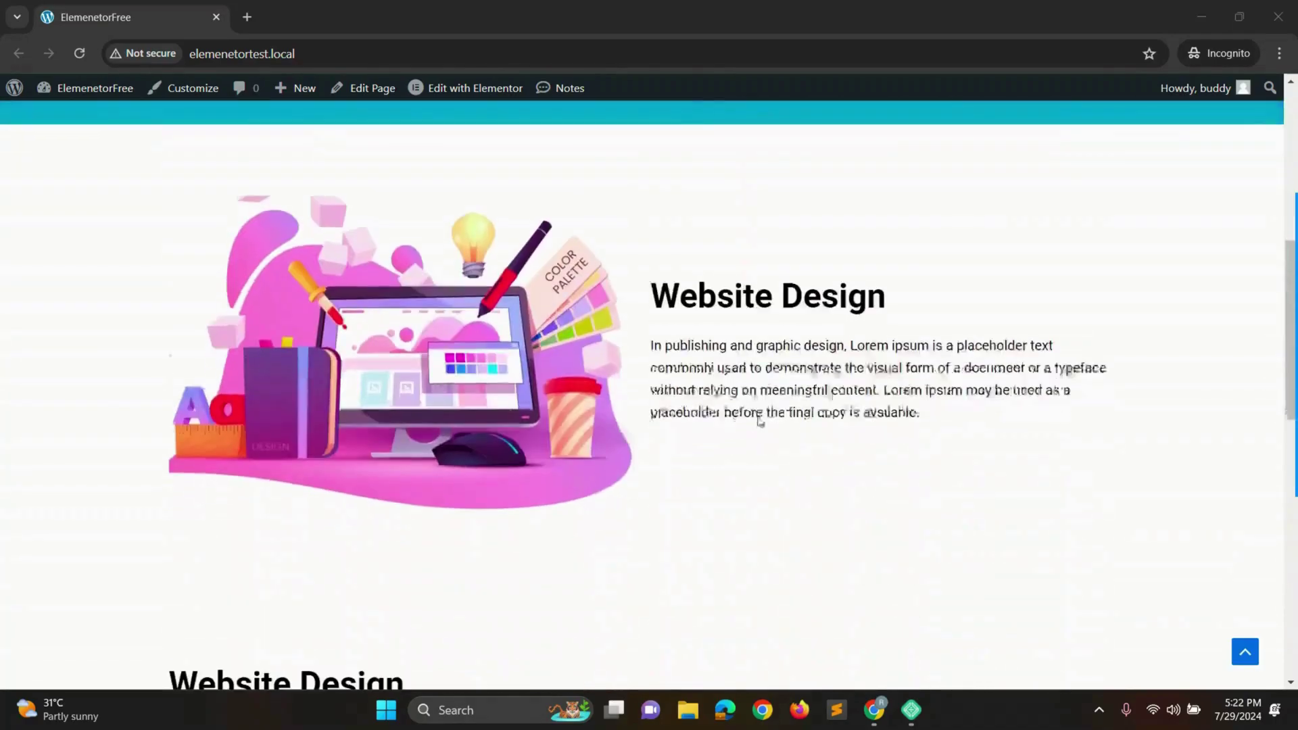
scroll(791, 465, down, 4)
scroll(791, 466, down, 3)
scroll(791, 465, down, 3)
scroll(791, 464, up, 3)
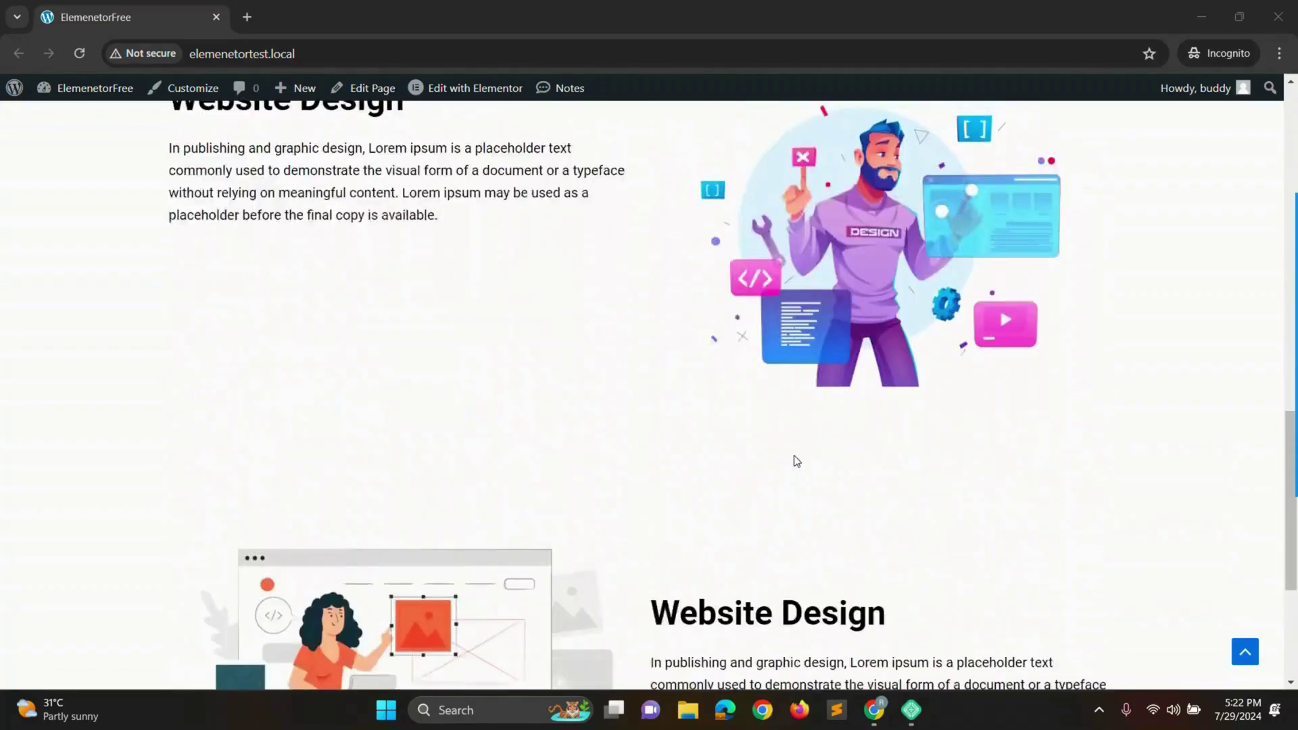
scroll(791, 464, up, 5)
scroll(824, 414, up, 6)
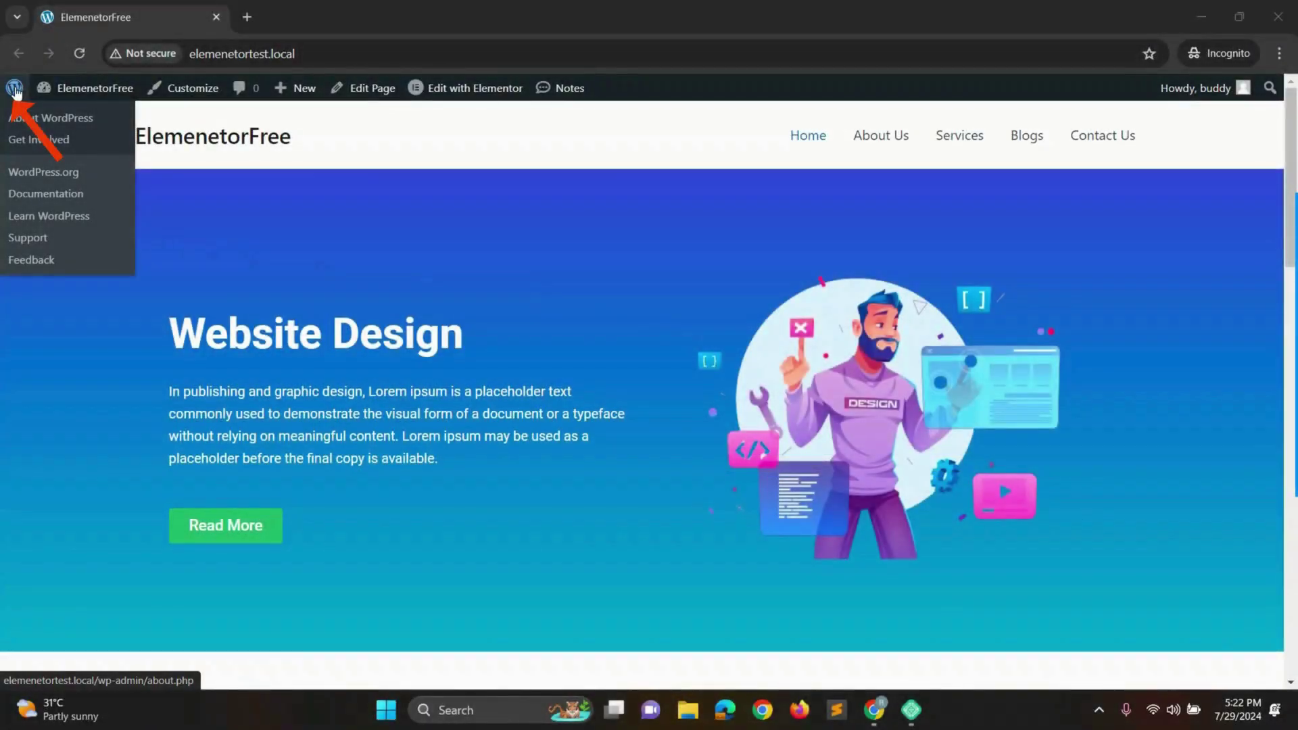
- From Add New Plugin, search 'Updraft' and activate UpdraftPlus: WP Backup & Migration Plugin
click(15, 90)
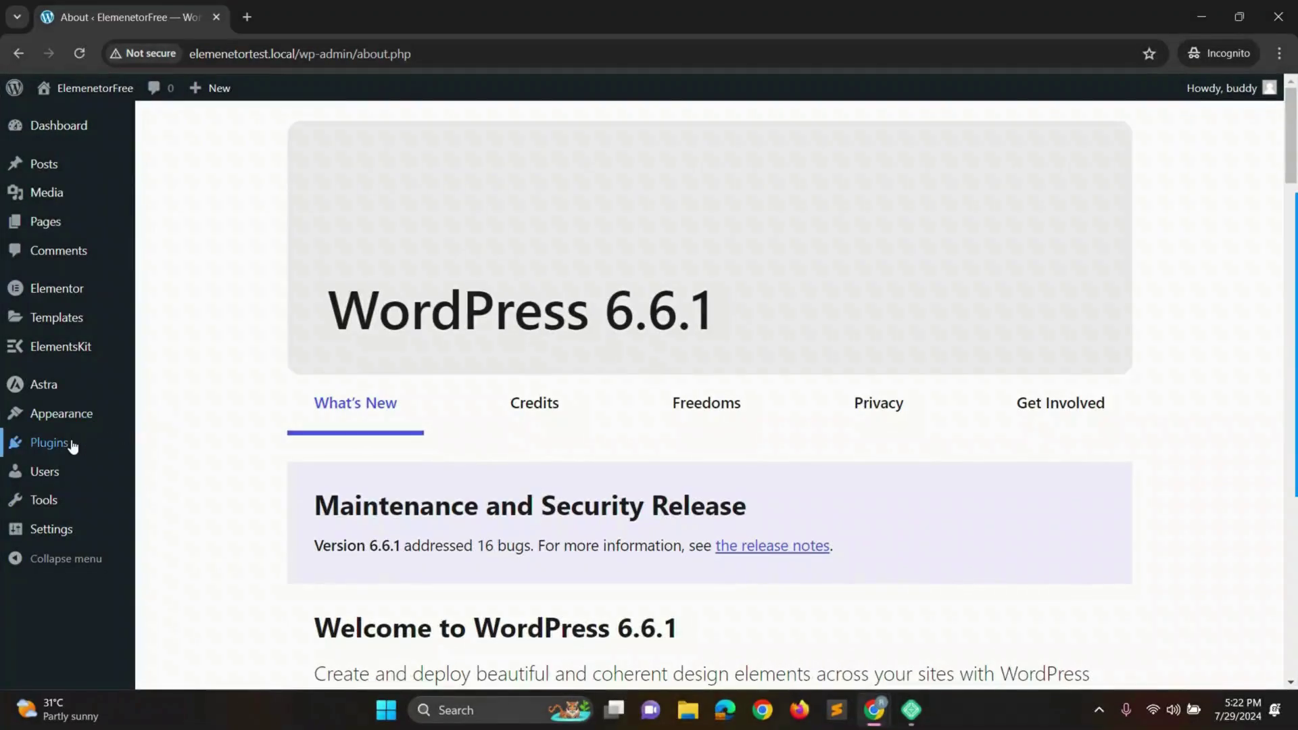
mouse_move(48, 443)
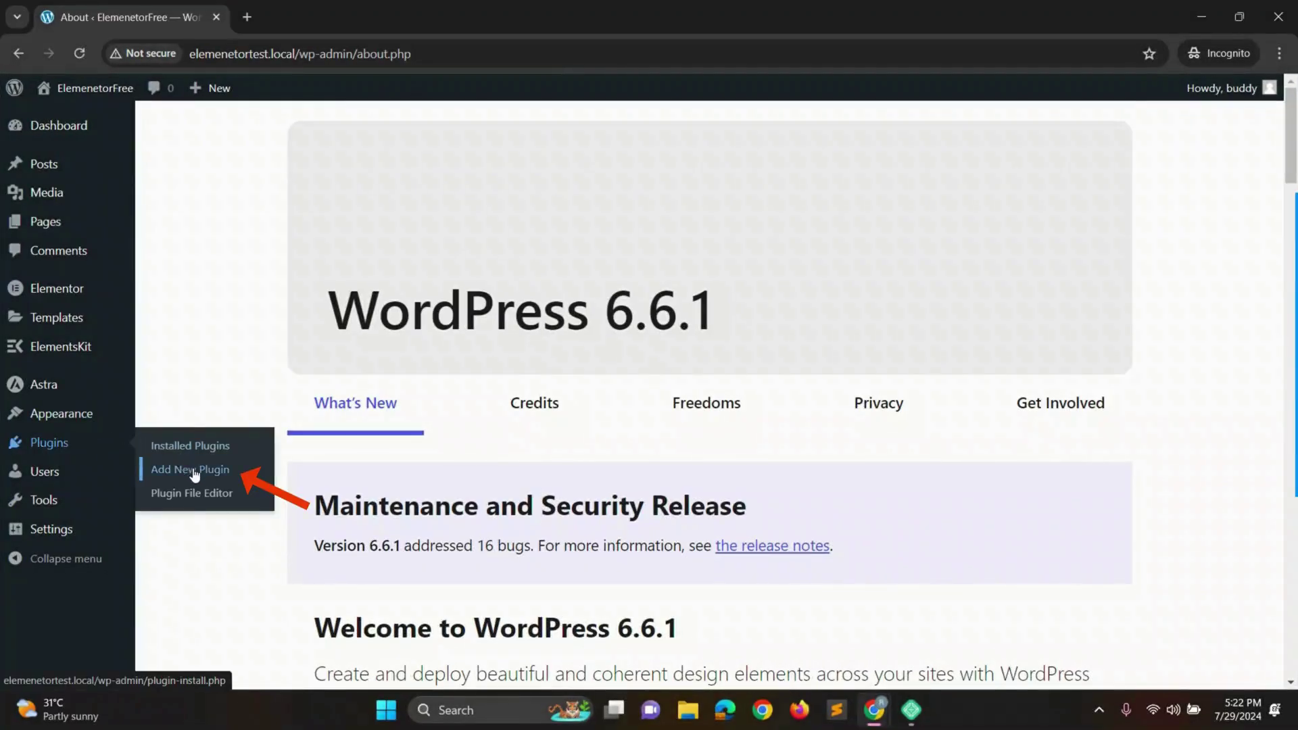
click(191, 469)
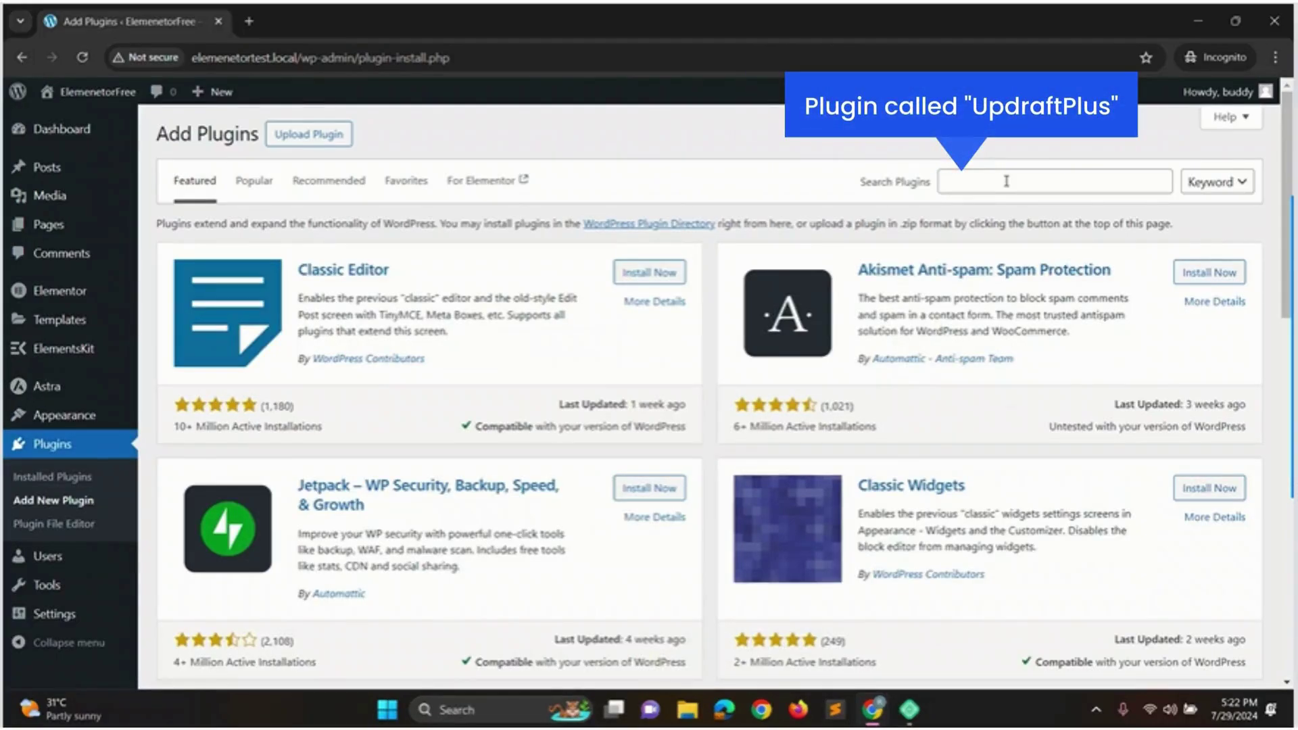
click(1006, 180)
text(Updraft)
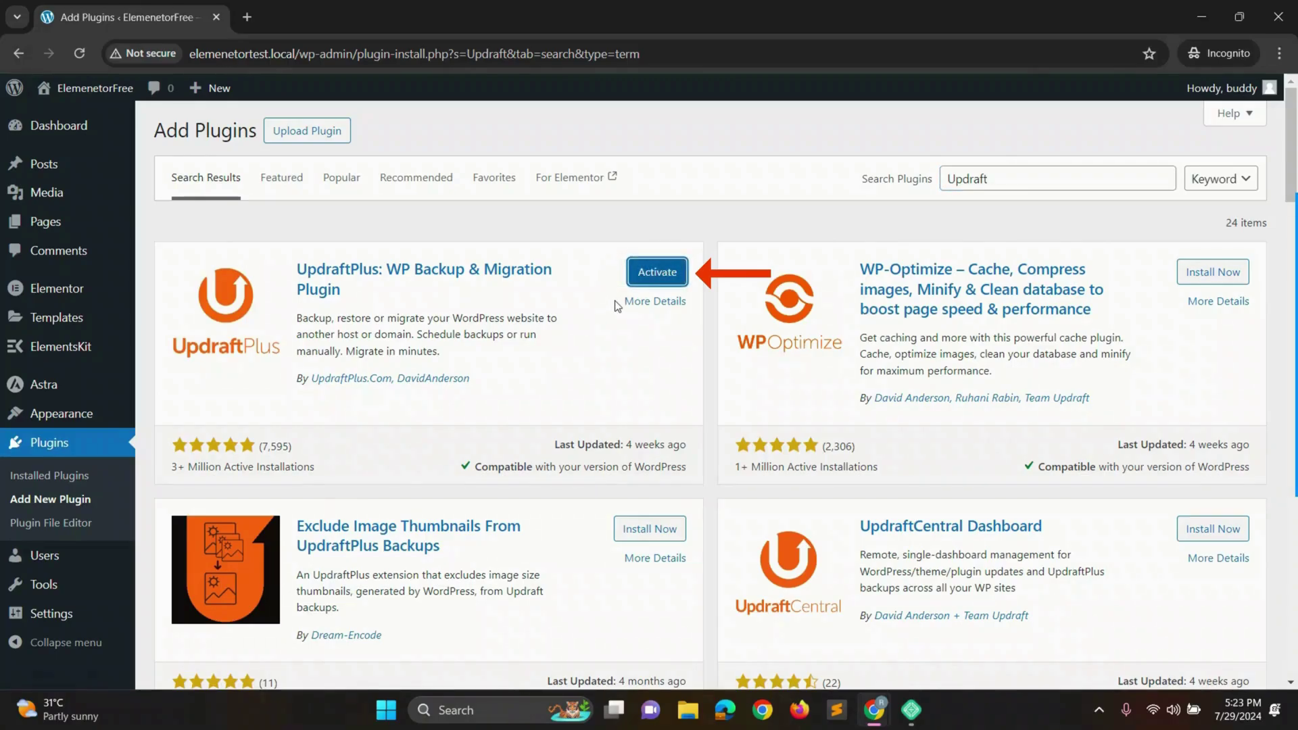
click(657, 273)
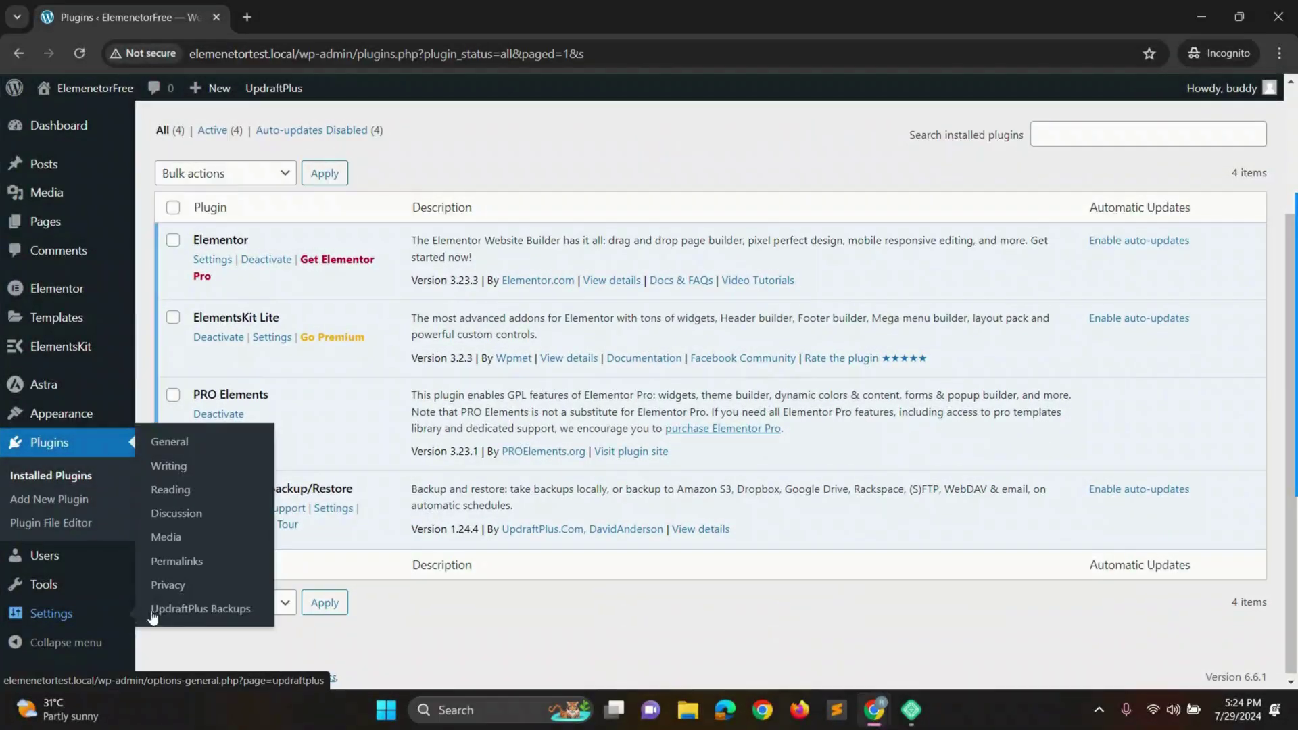
- Run an UpdraftPlus Backup Now that includes both the database and files
click(203, 608)
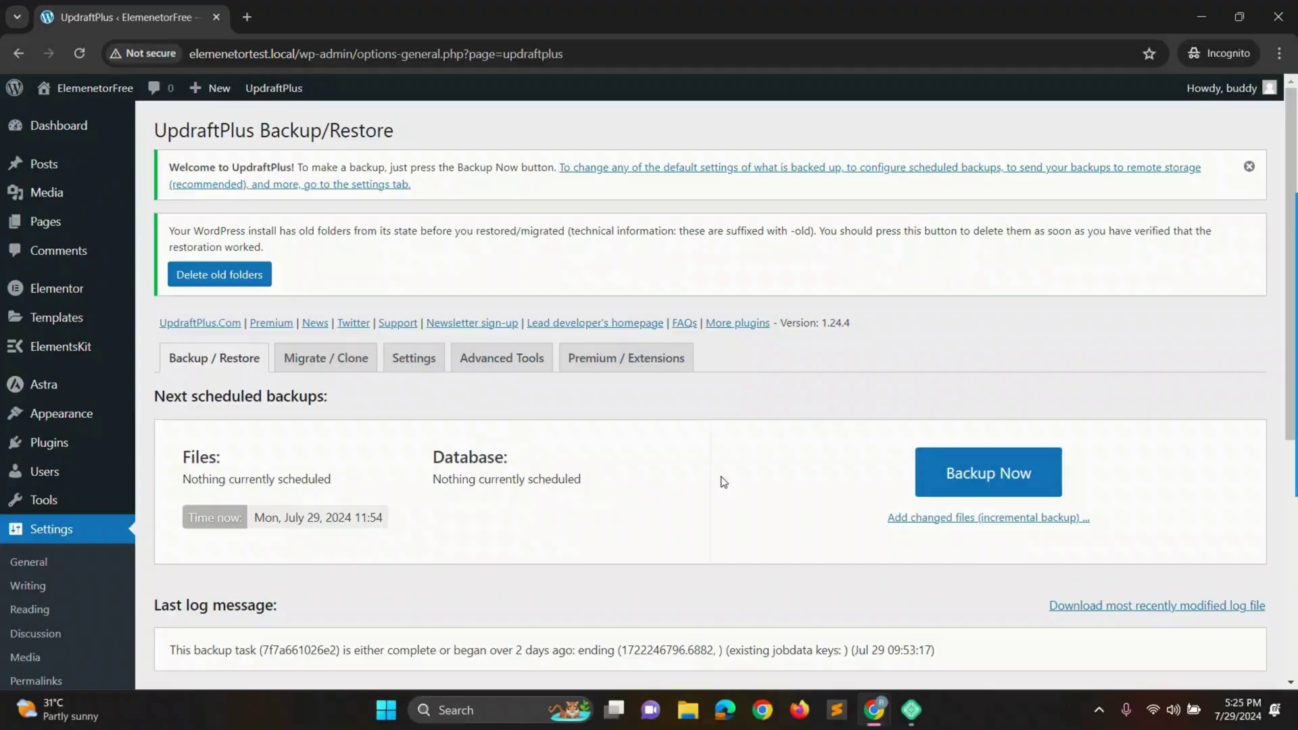
click(989, 474)
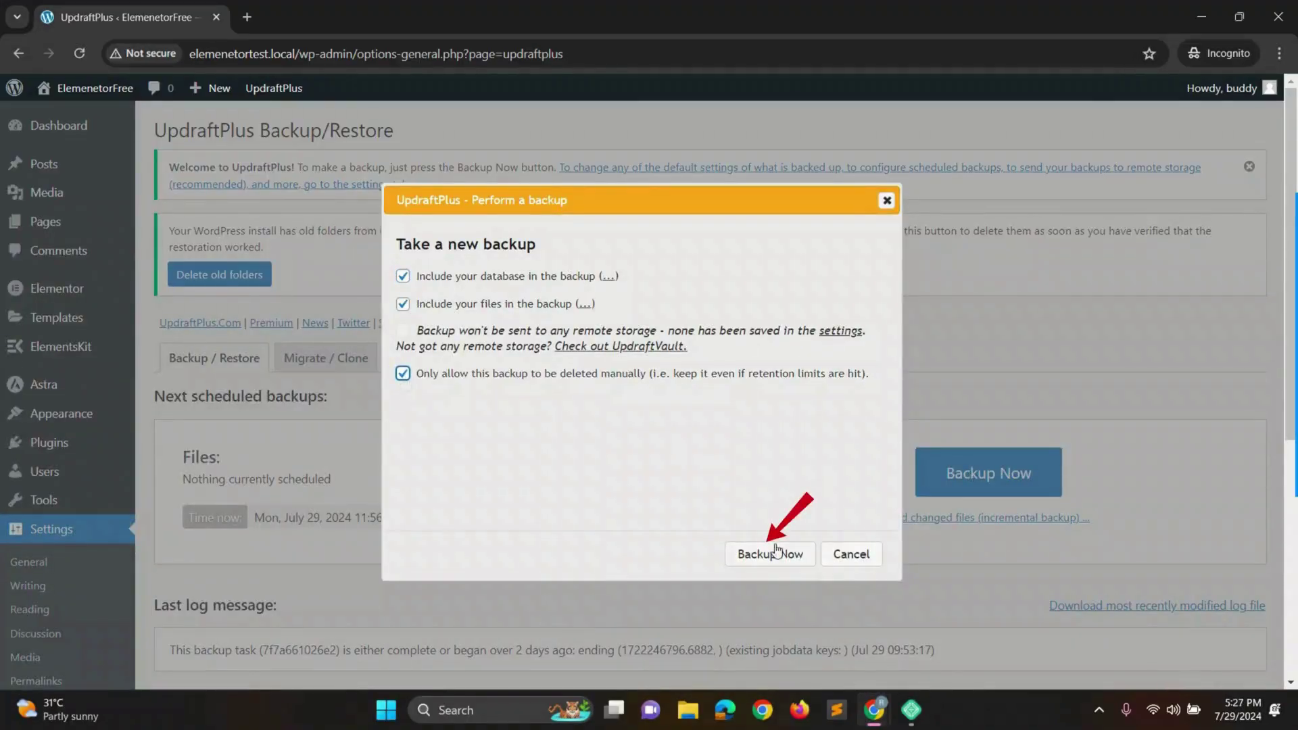
click(771, 554)
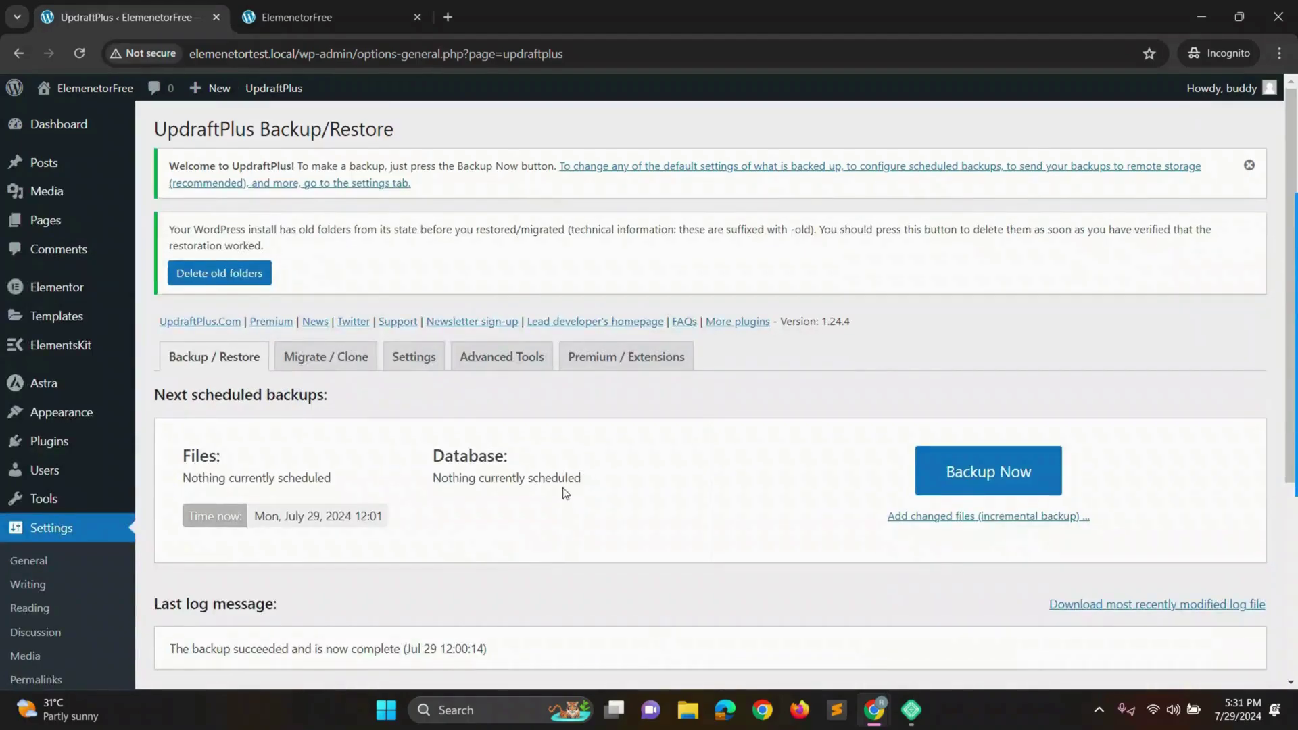
scroll(571, 494, down, 3)
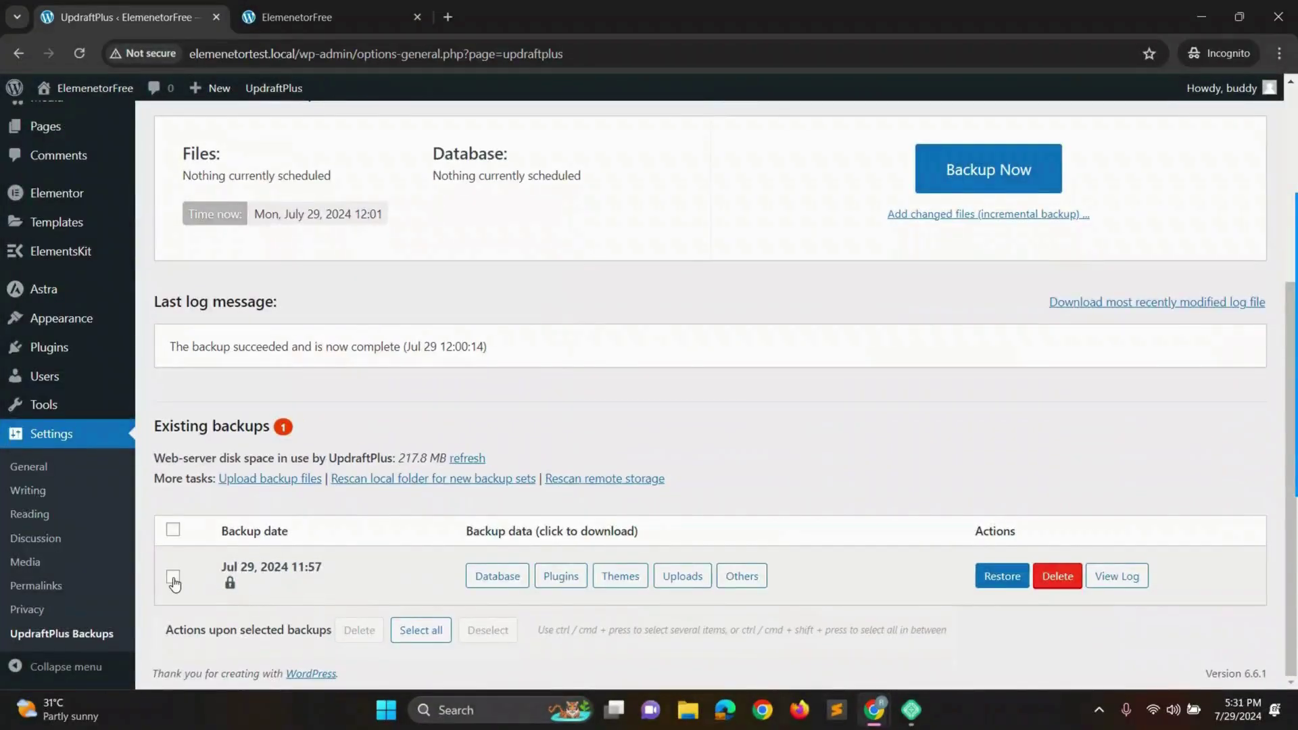
- Restore only Plugins and Themes from the Jul 29, 2024 11:57 UpdraftPlus backup
click(173, 579)
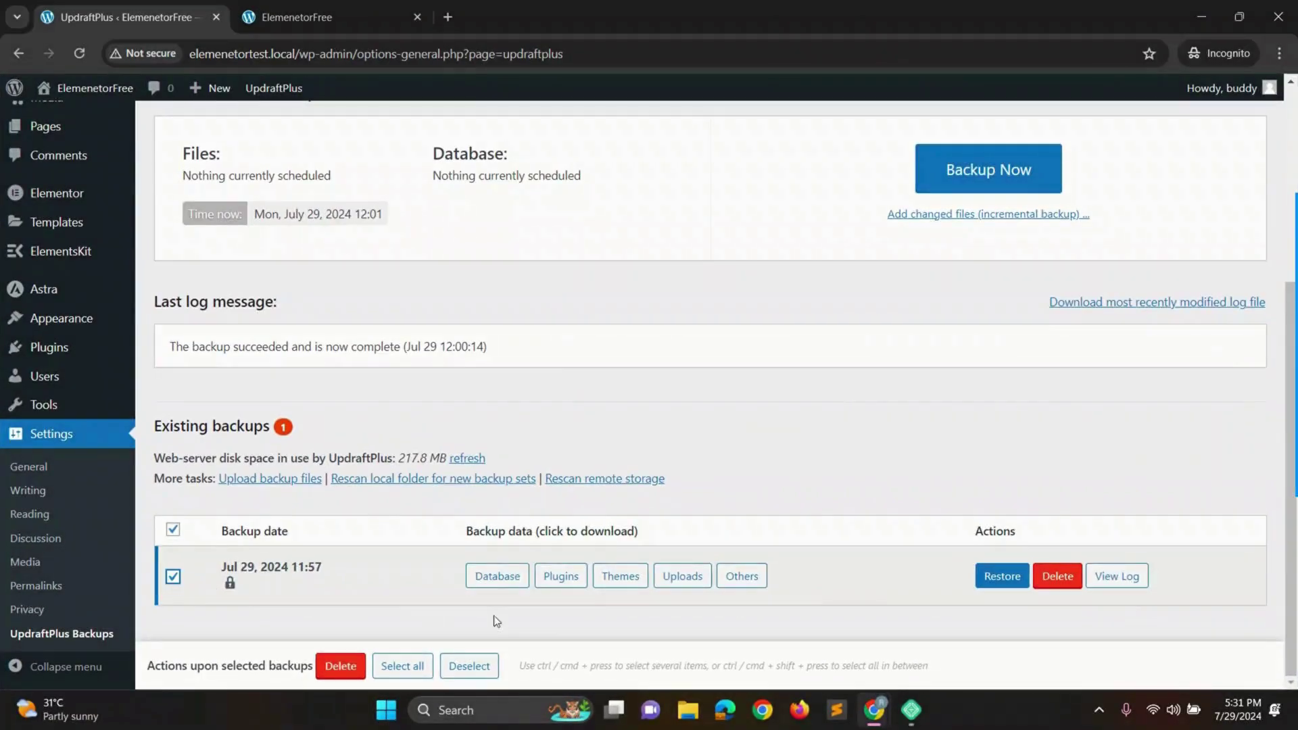
click(1005, 577)
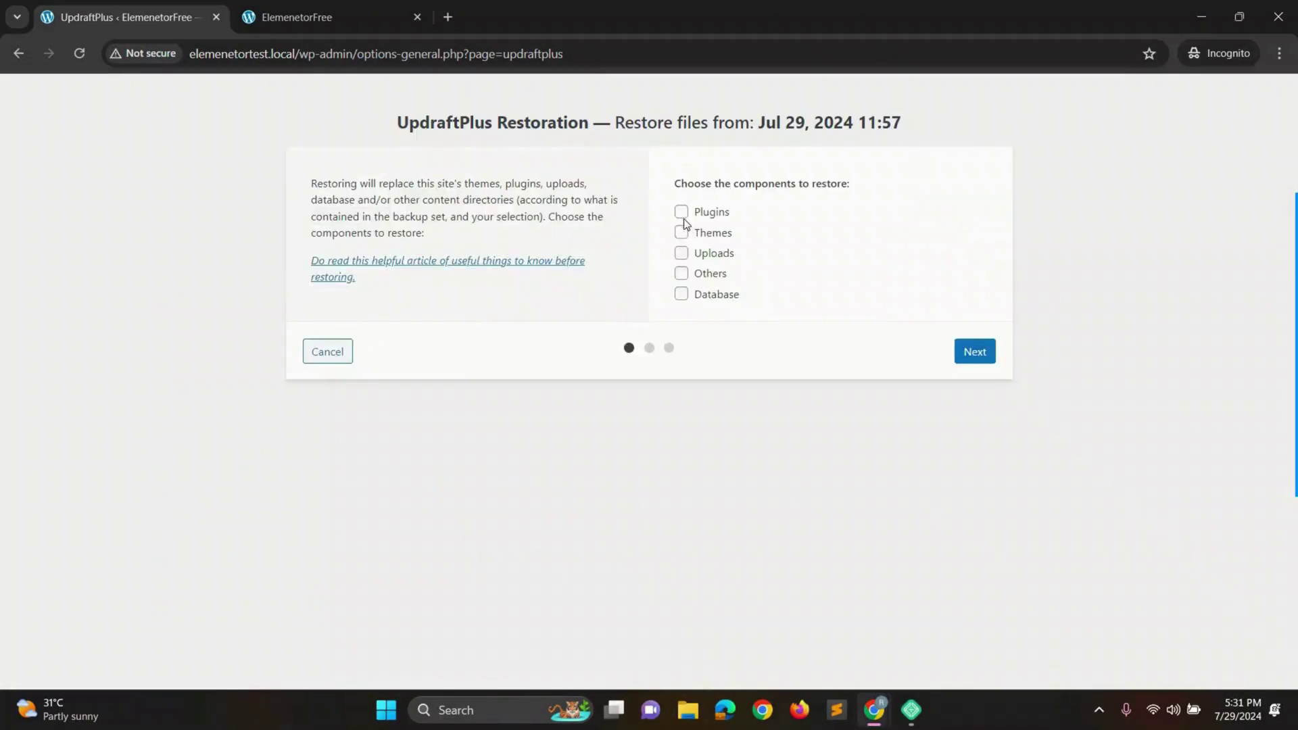
click(681, 213)
click(973, 350)
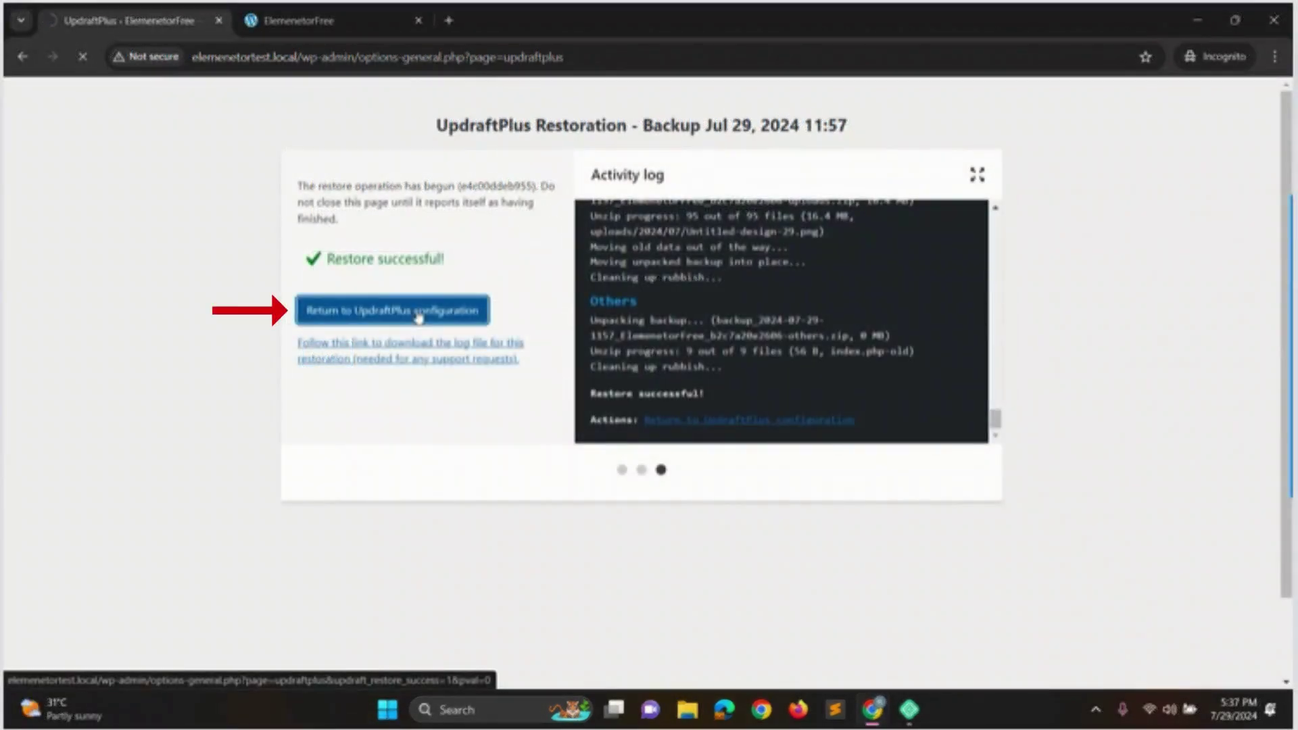
click(417, 316)
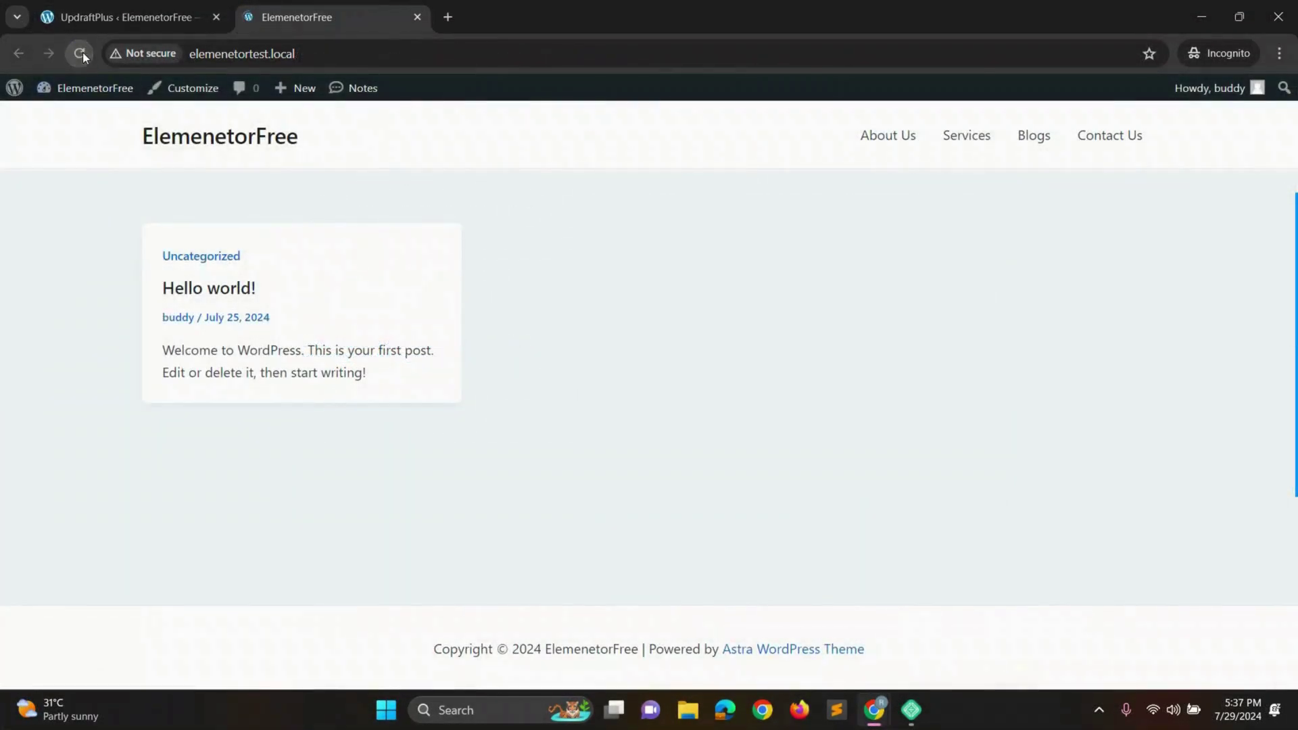
- Reload the site to confirm the homepage's Website Design sections are back
click(82, 52)
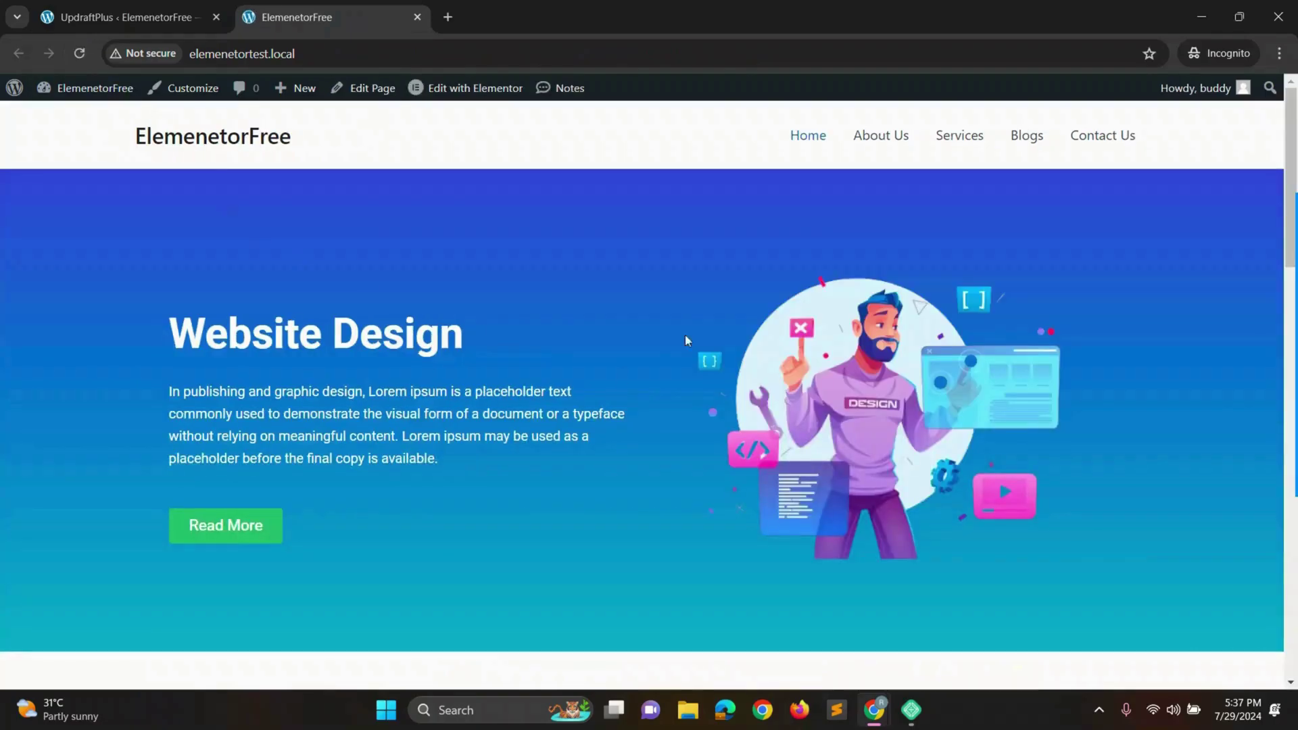
scroll(711, 400, down, 3)
scroll(711, 403, down, 3)
scroll(709, 439, down, 3)
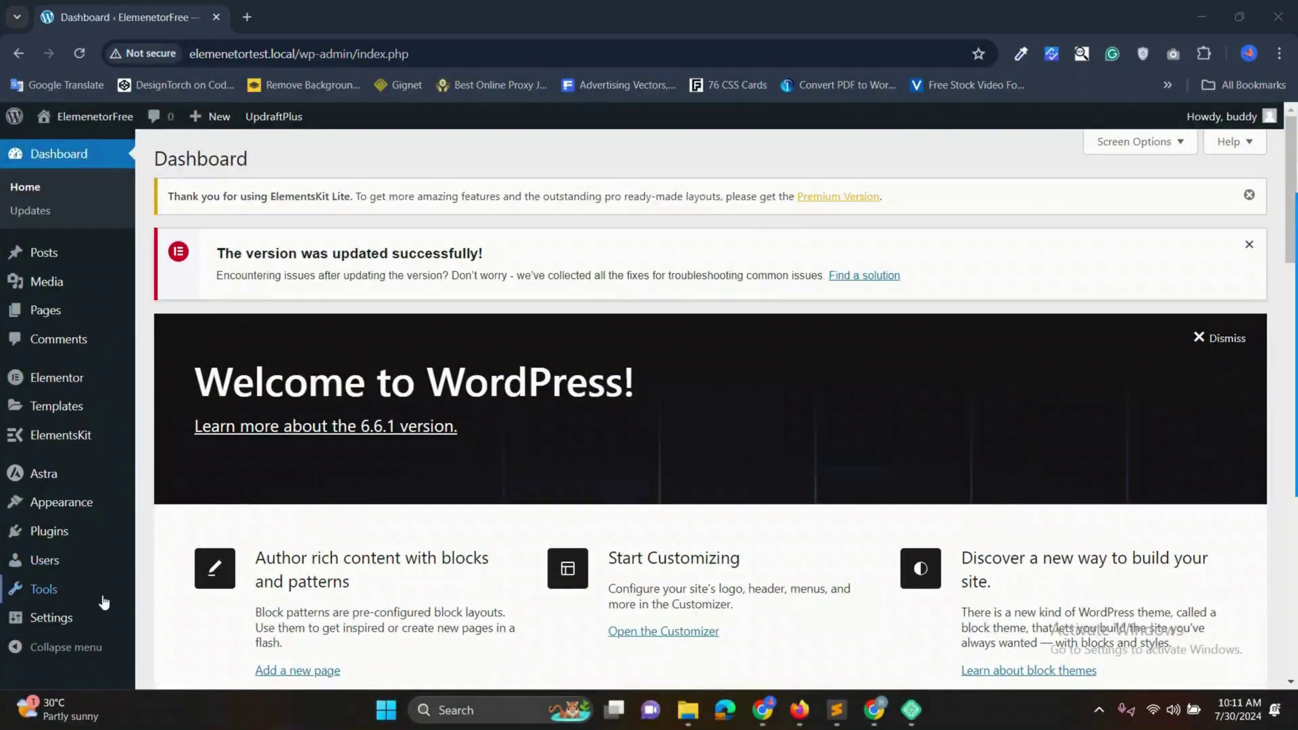
mouse_move(67, 614)
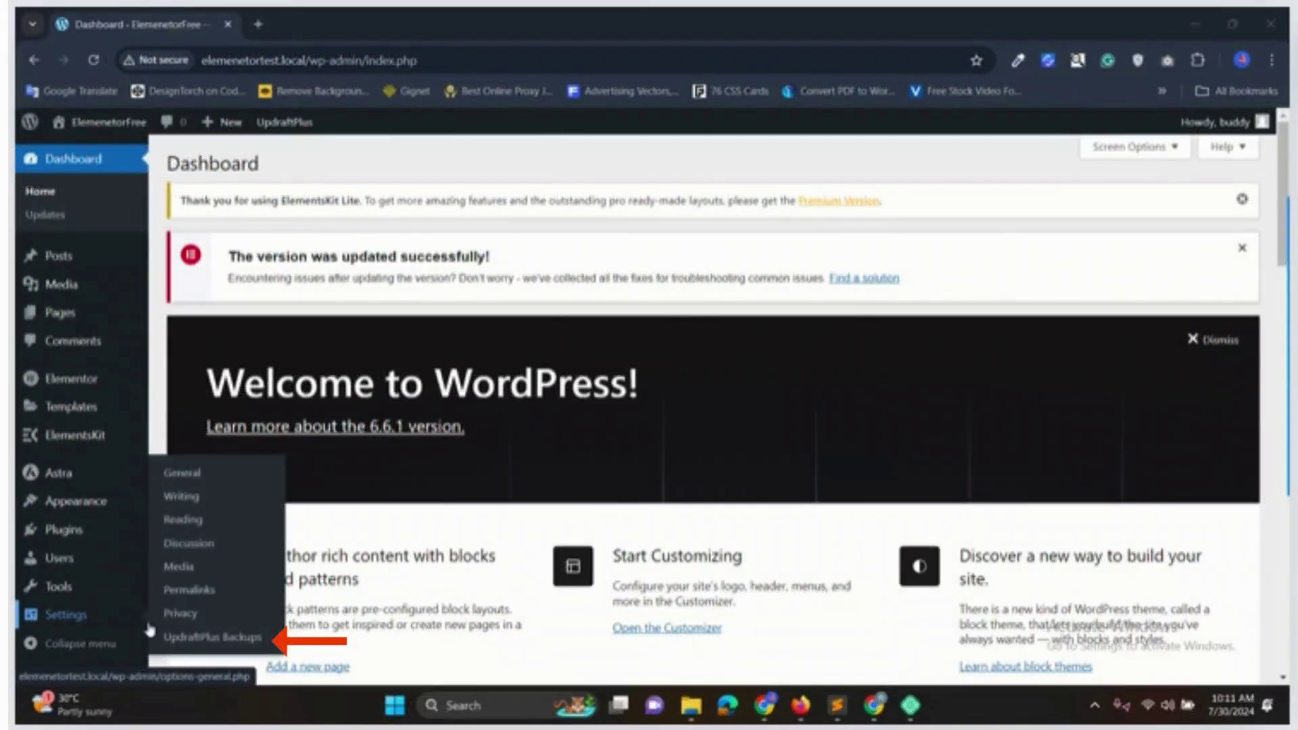
- On the UpdraftPlus Settings tab, set files and database backups to Weekly, retaining 4 each
click(198, 637)
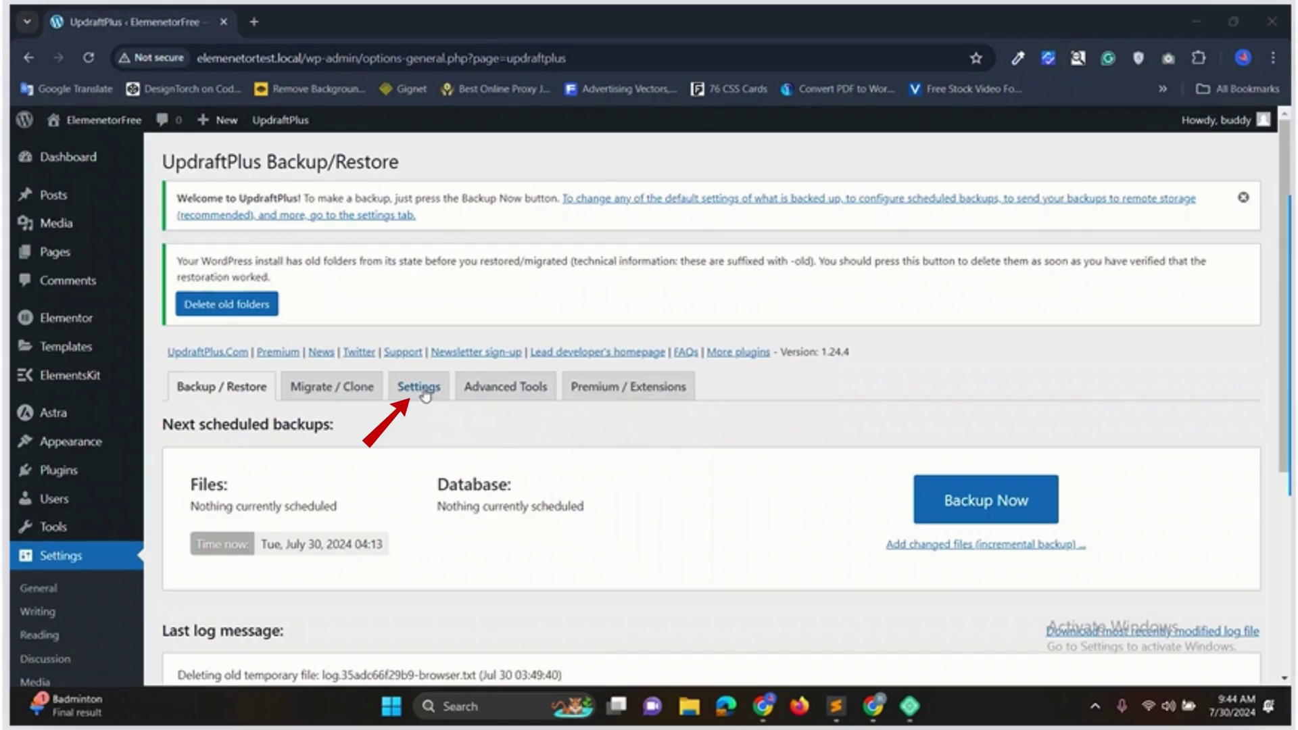
click(418, 387)
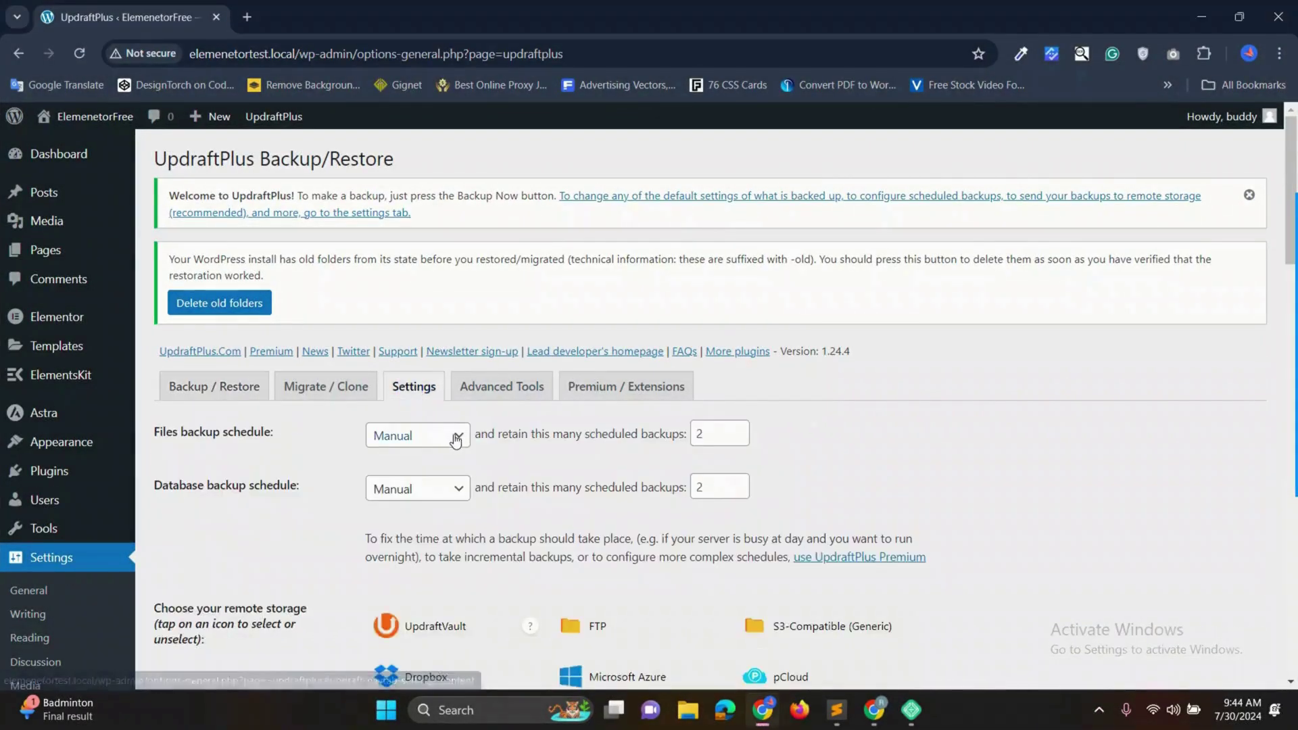
click(418, 434)
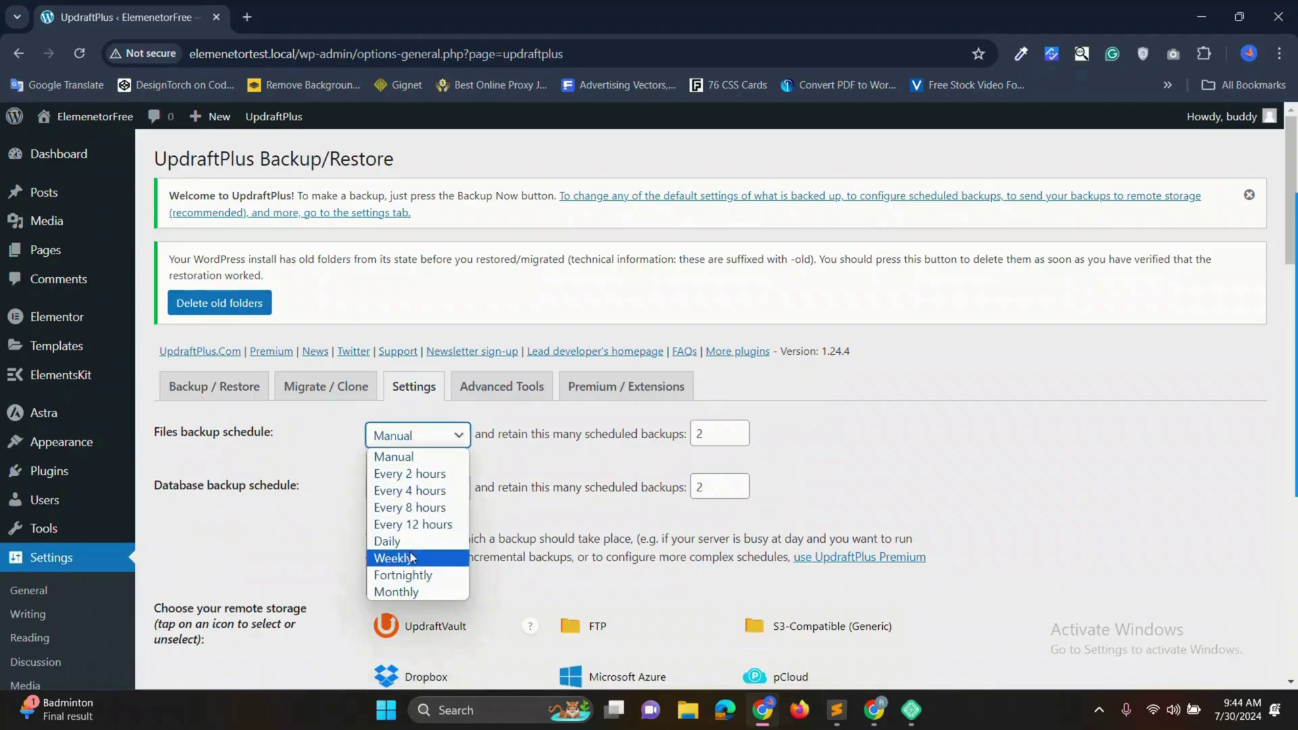
click(394, 558)
click(418, 488)
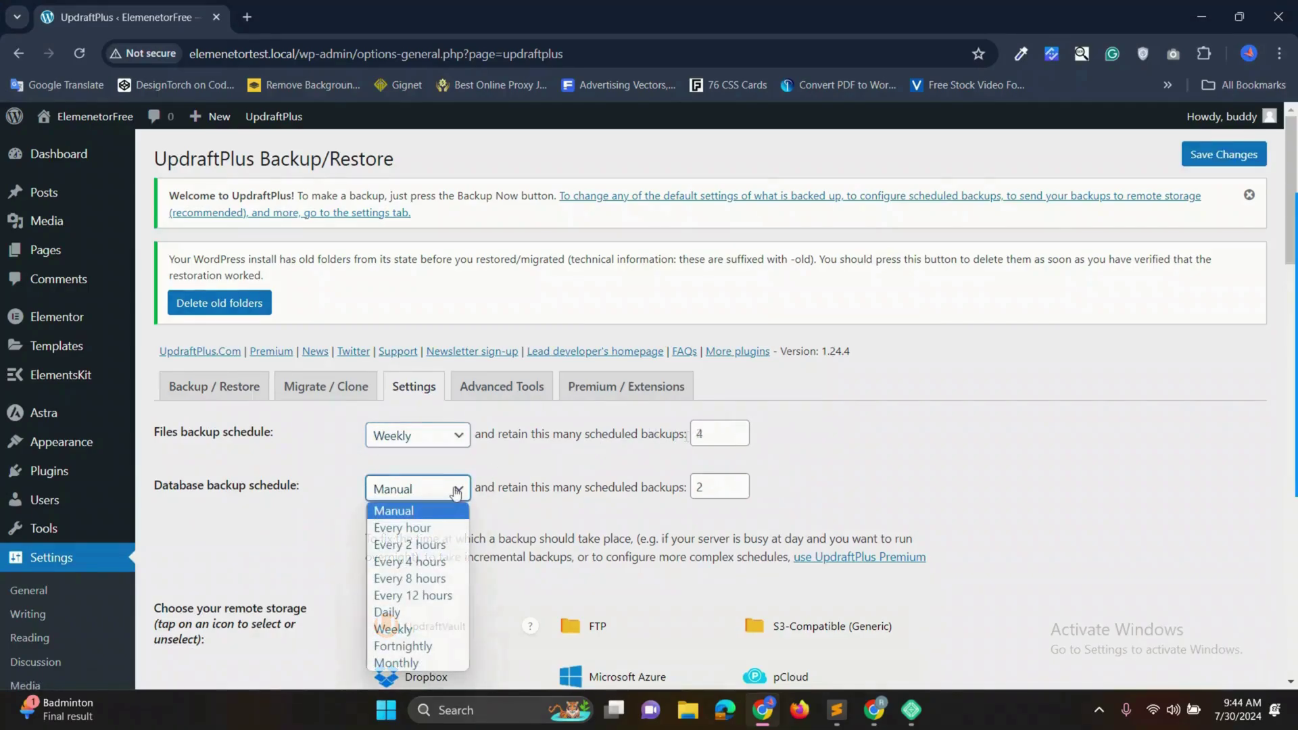
key(Escape)
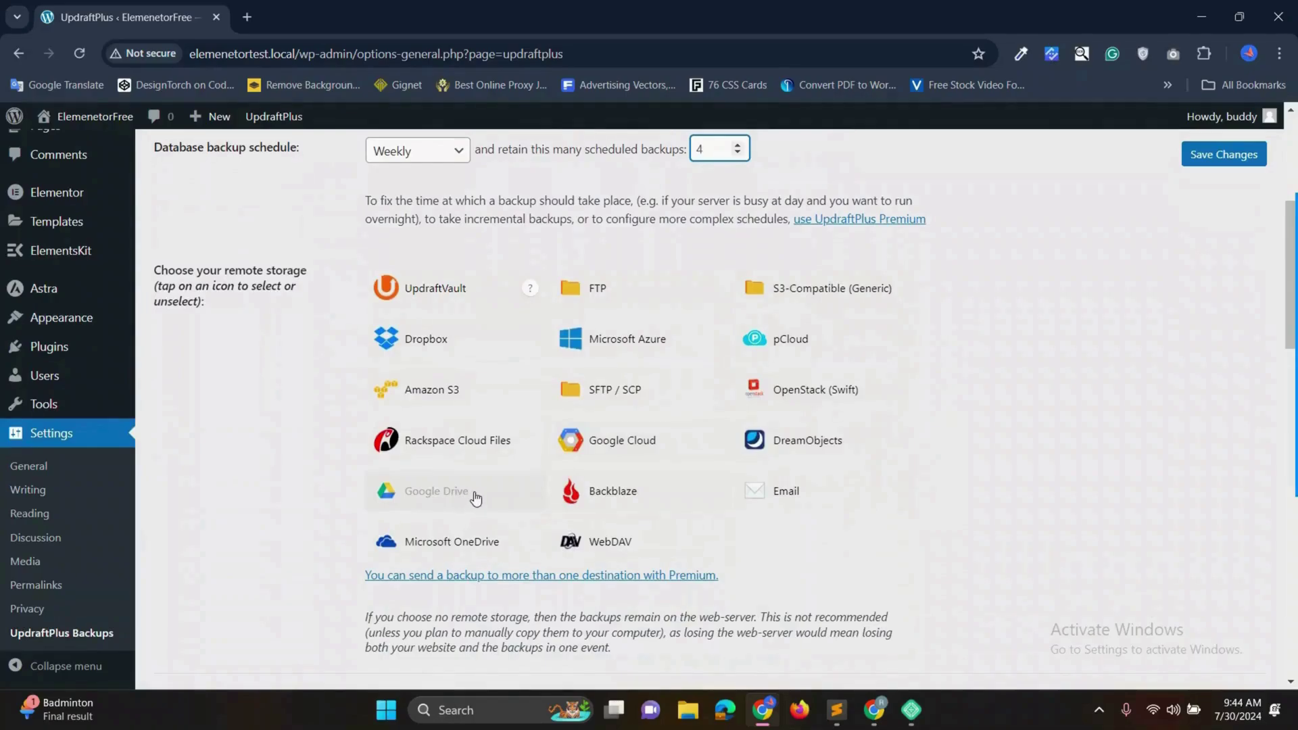
- Choose Google Drive as remote storage, save settings, and authorize the Google account
click(475, 497)
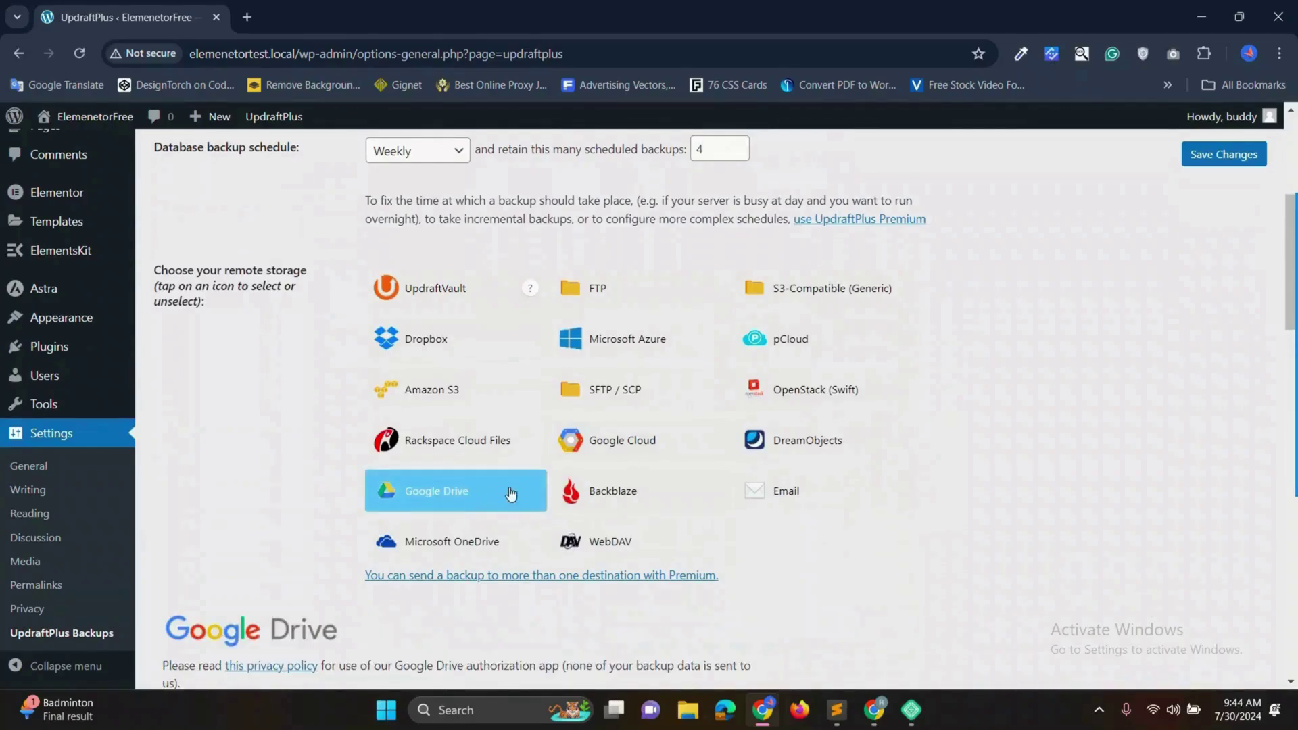
scroll(778, 544, down, 2)
scroll(779, 545, down, 8)
scroll(608, 487, down, 5)
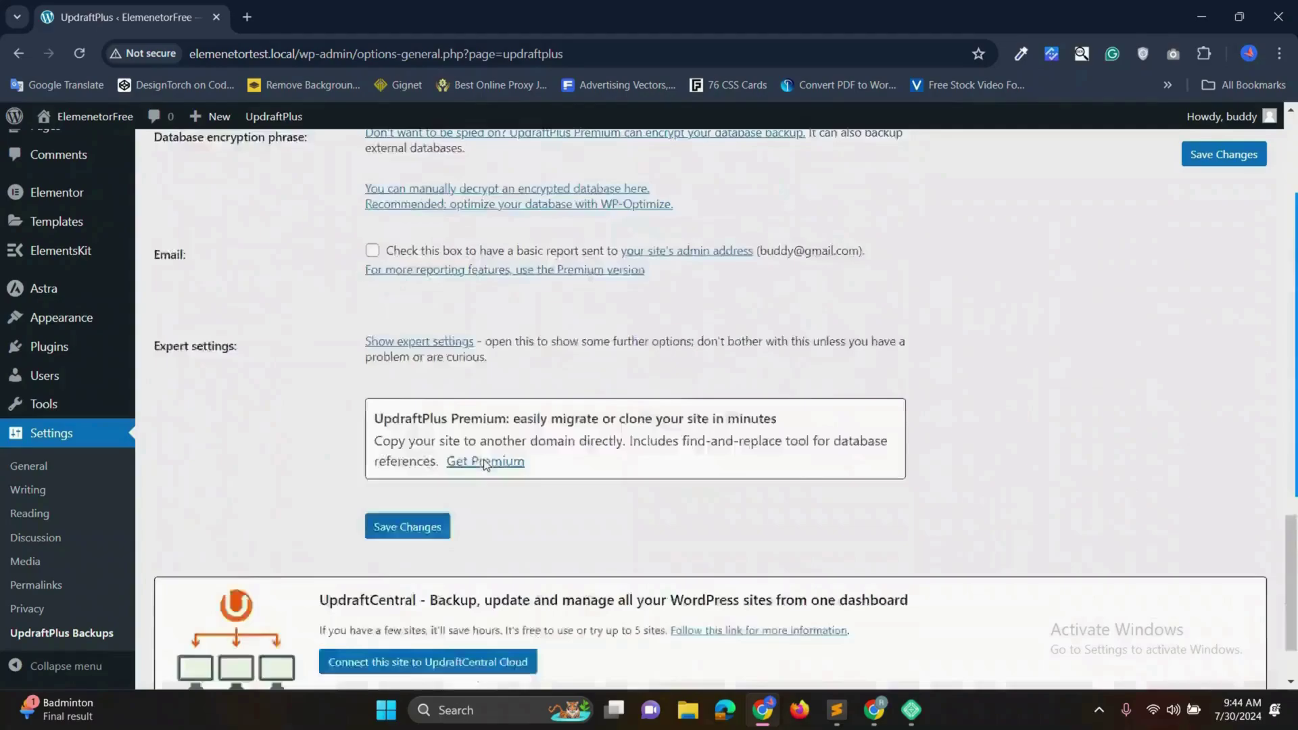
scroll(438, 446, down, 1)
click(396, 426)
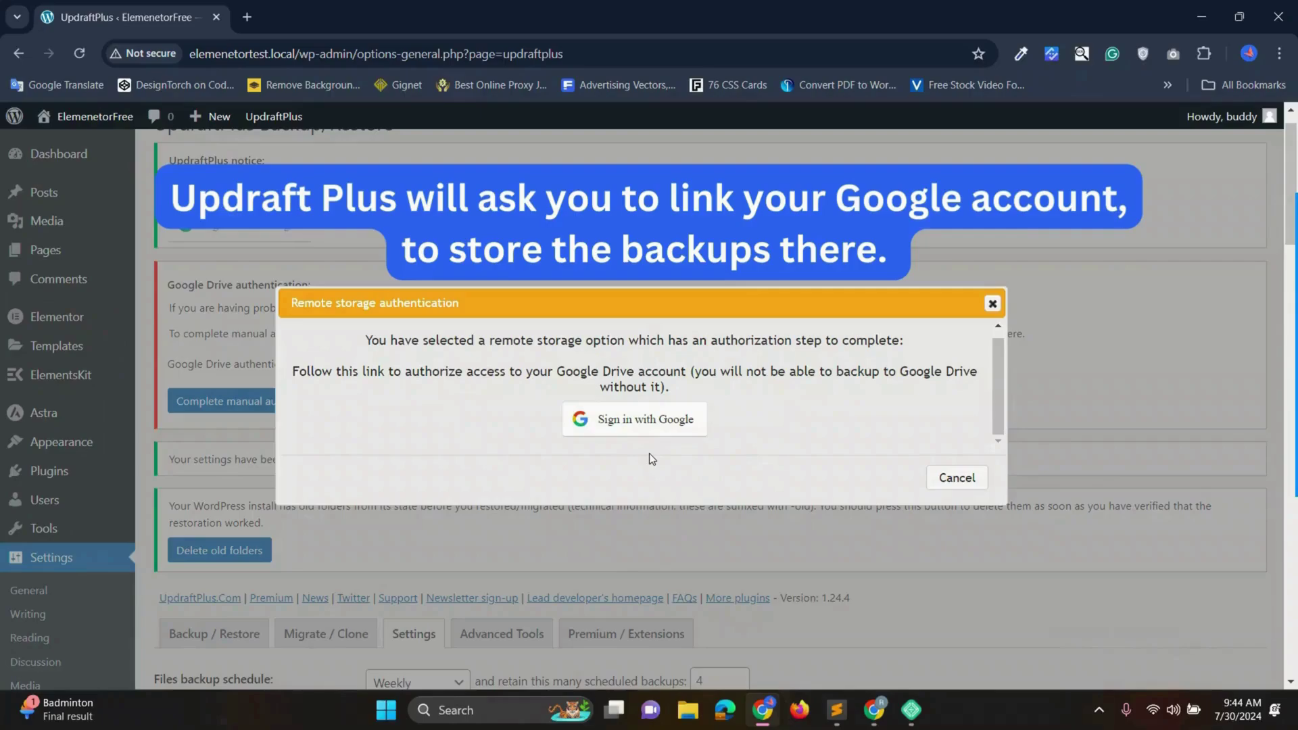
click(643, 420)
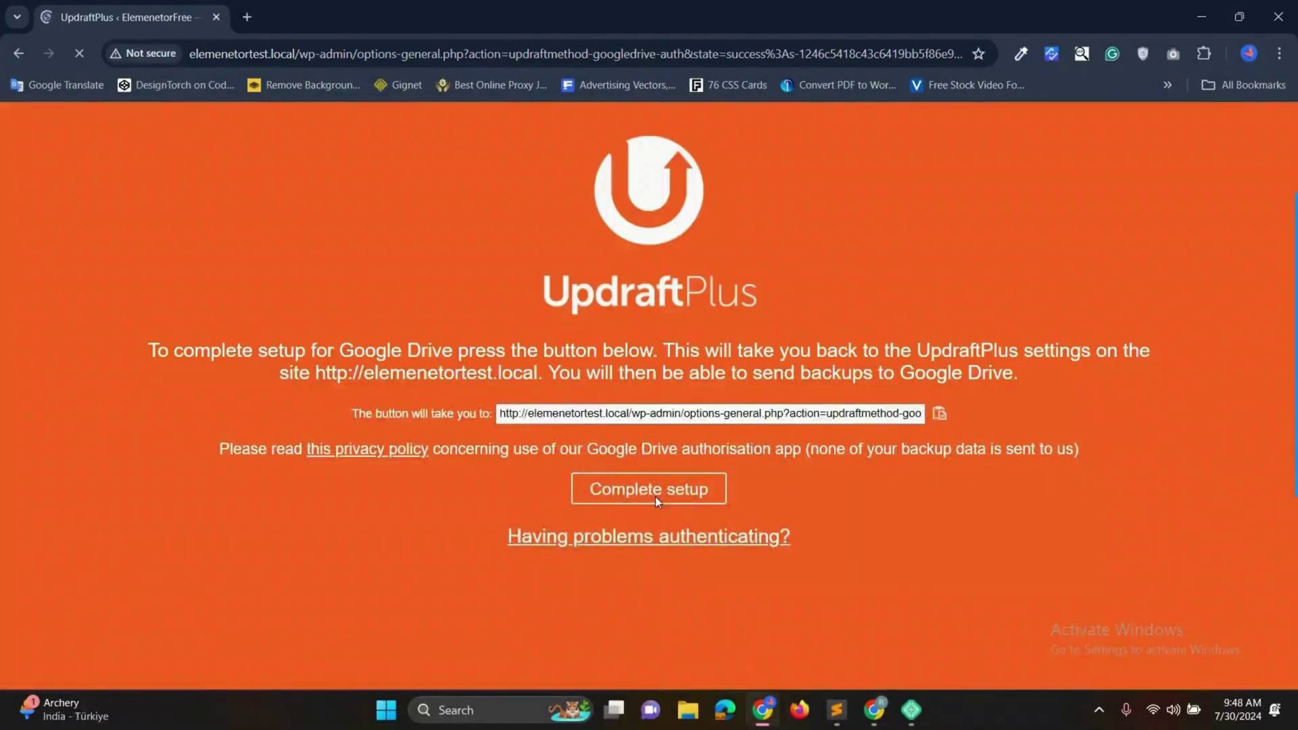
click(655, 496)
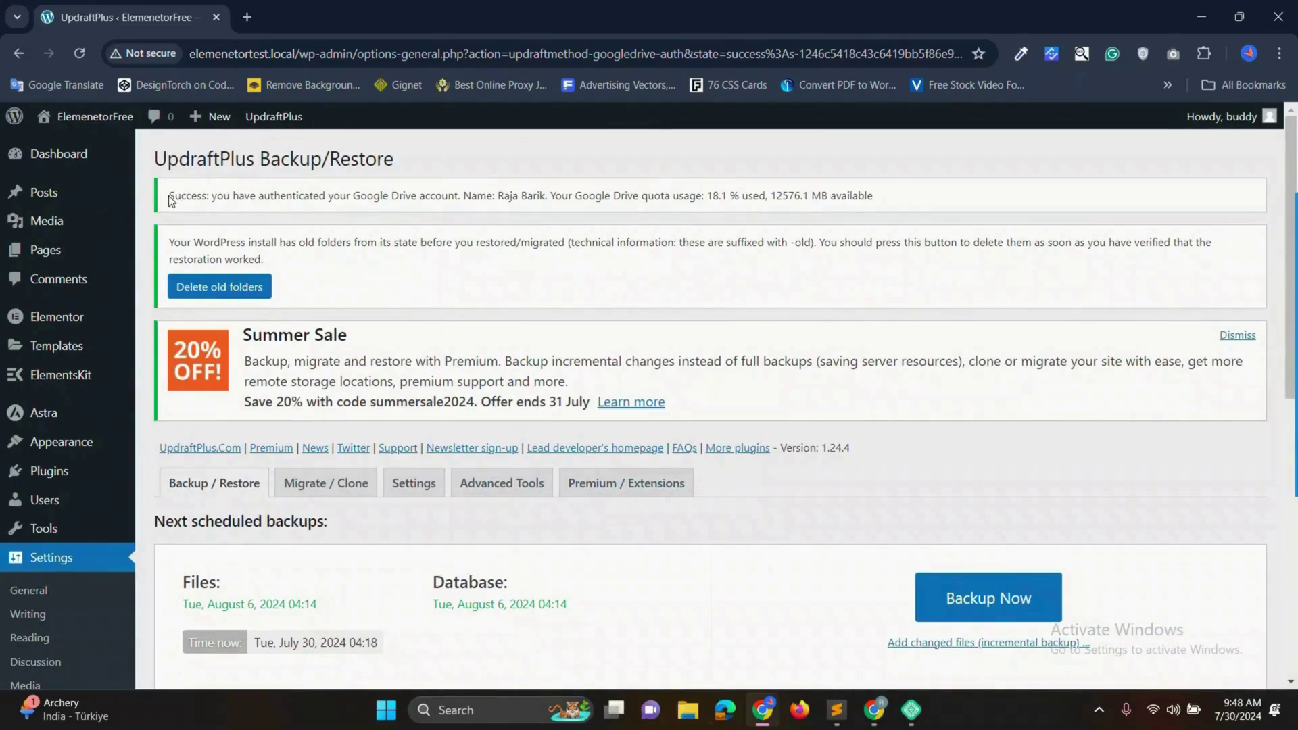
drag(168, 195, 892, 196)
click(909, 200)
scroll(907, 200, down, 1)
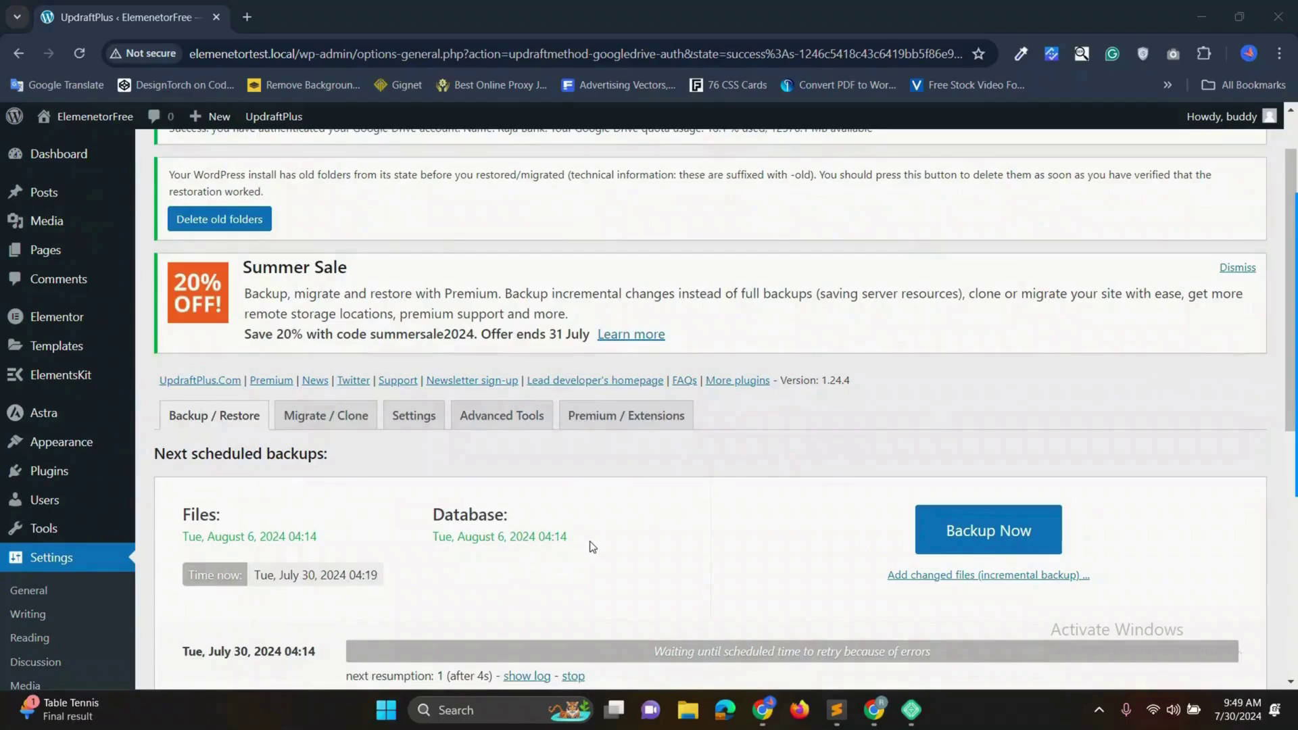
scroll(591, 546, down, 3)
scroll(591, 547, down, 3)
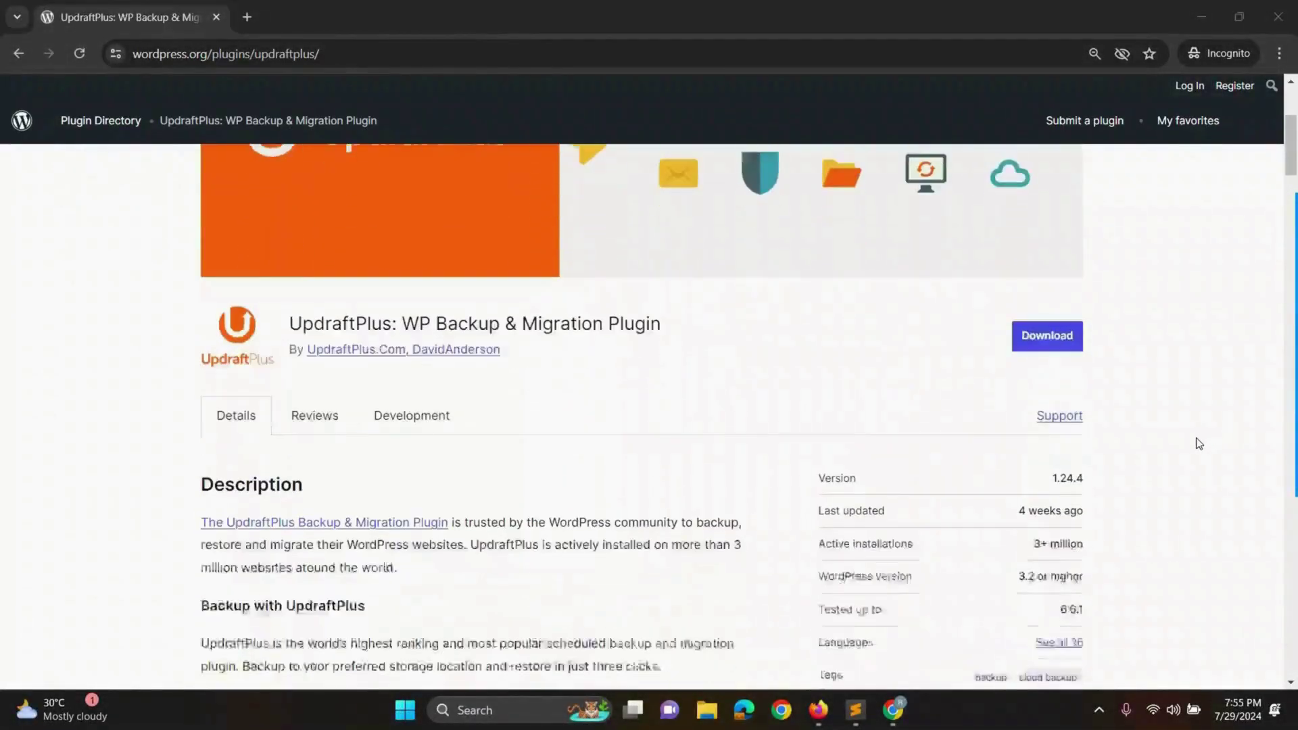
scroll(1198, 444, down, 2)
scroll(1198, 444, down, 3)
scroll(1195, 448, down, 2)
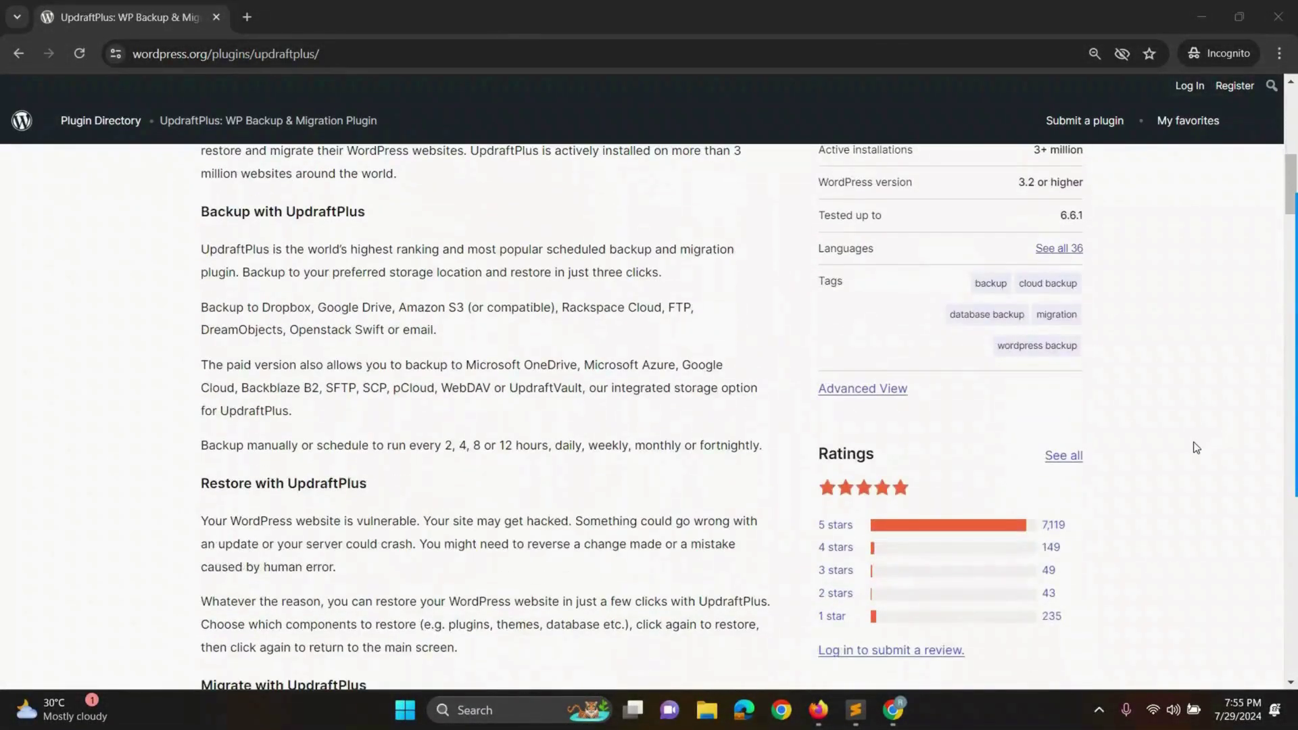
scroll(1195, 448, down, 2)
scroll(1196, 447, down, 2)
scroll(1195, 447, down, 1)
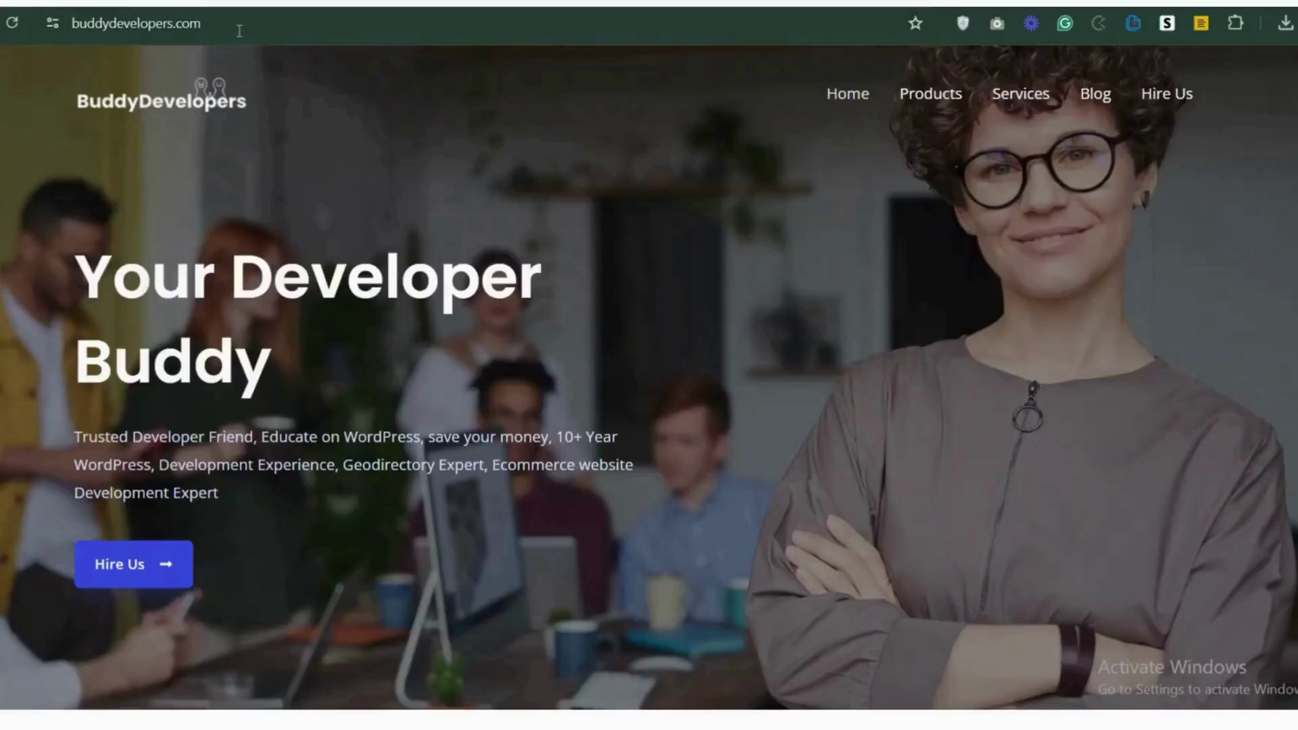
- On buddydevelopers.com, open the Start a Project page through the Hire Us button
click(239, 24)
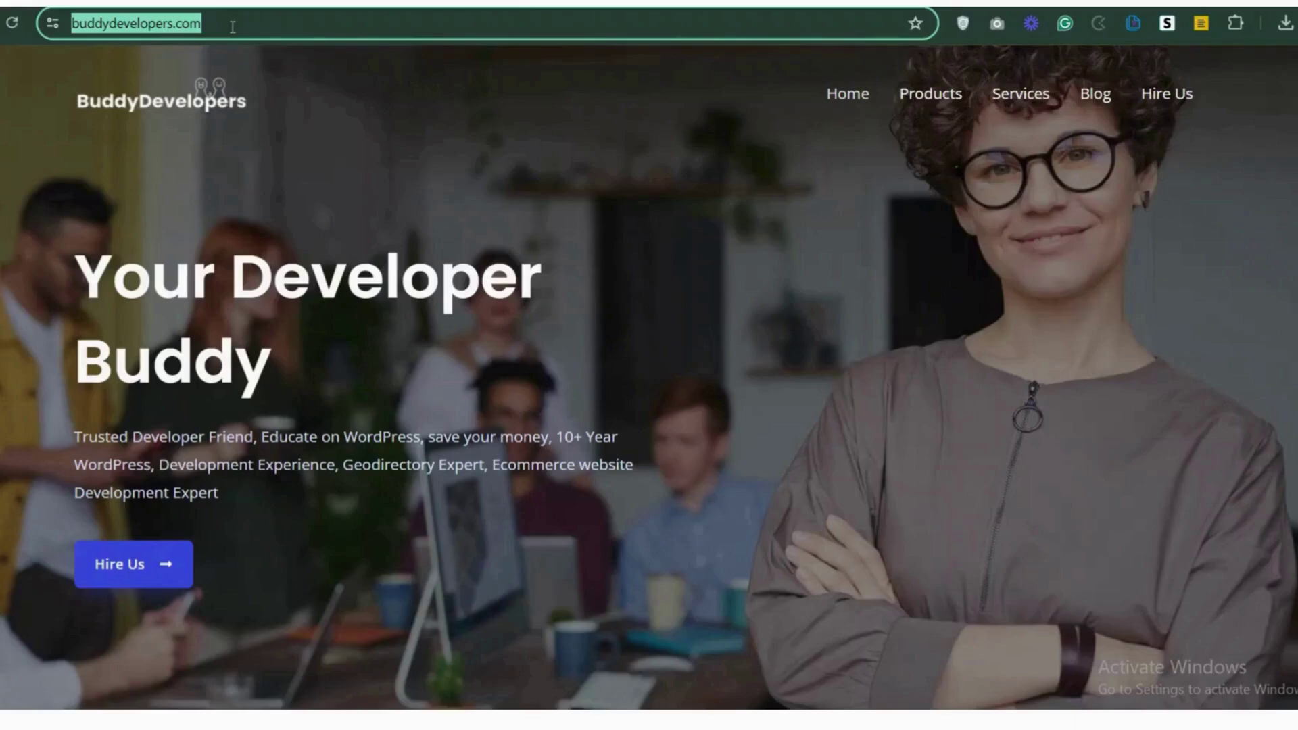
click(232, 24)
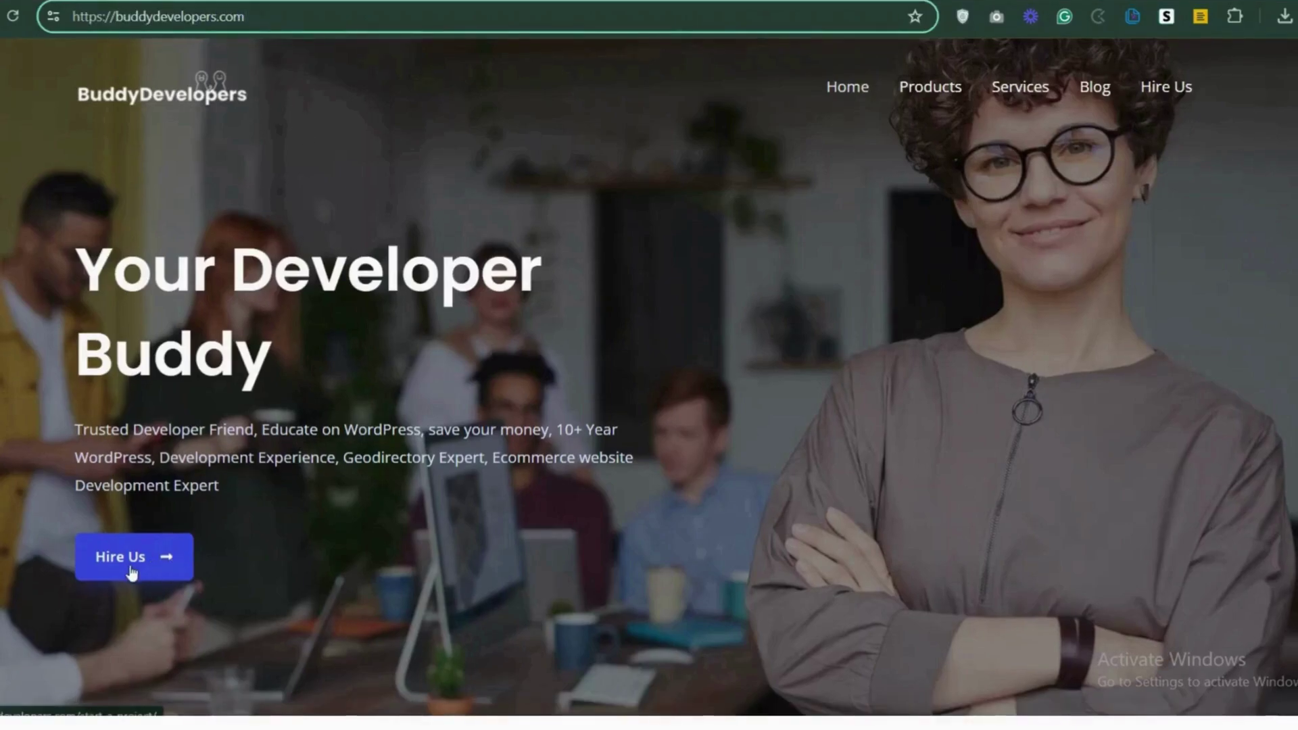
click(141, 563)
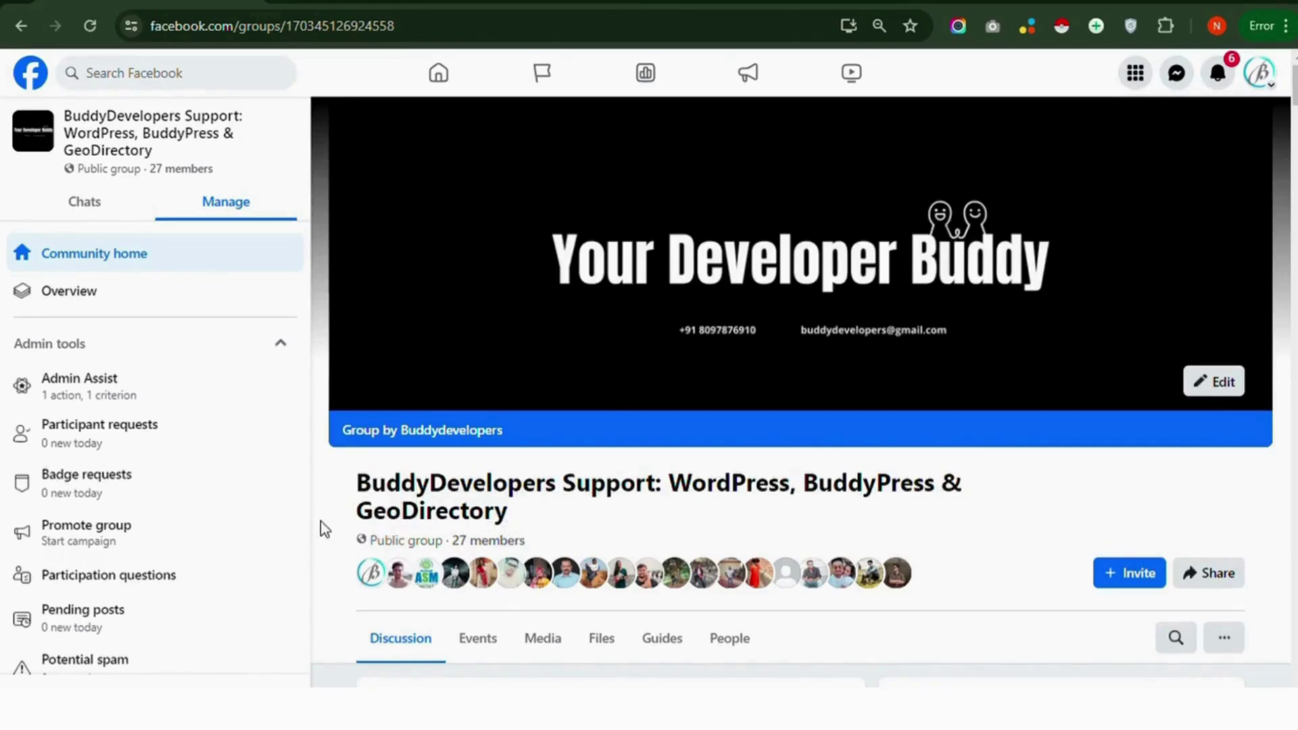
scroll(321, 520, down, 4)
scroll(321, 521, down, 3)
scroll(321, 520, down, 2)
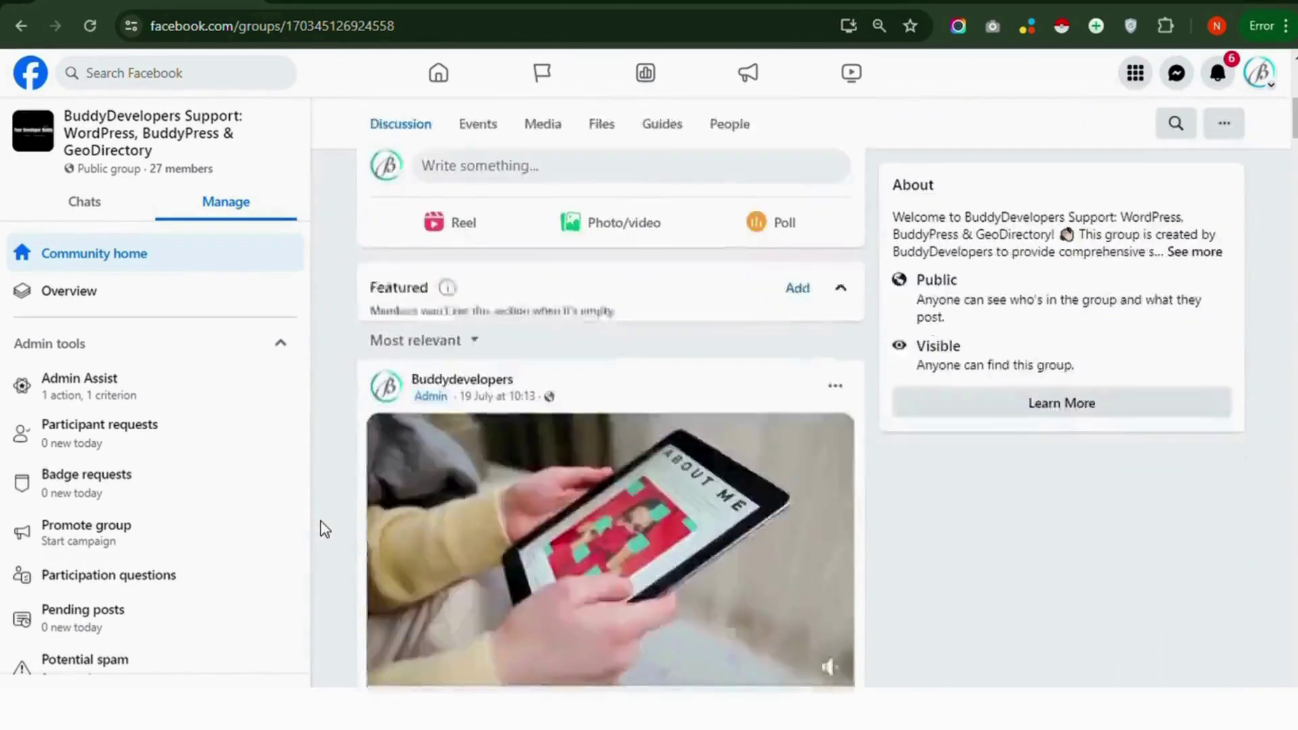
scroll(321, 520, down, 2)
scroll(321, 520, down, 3)
scroll(321, 520, down, 2)
scroll(321, 528, down, 2)
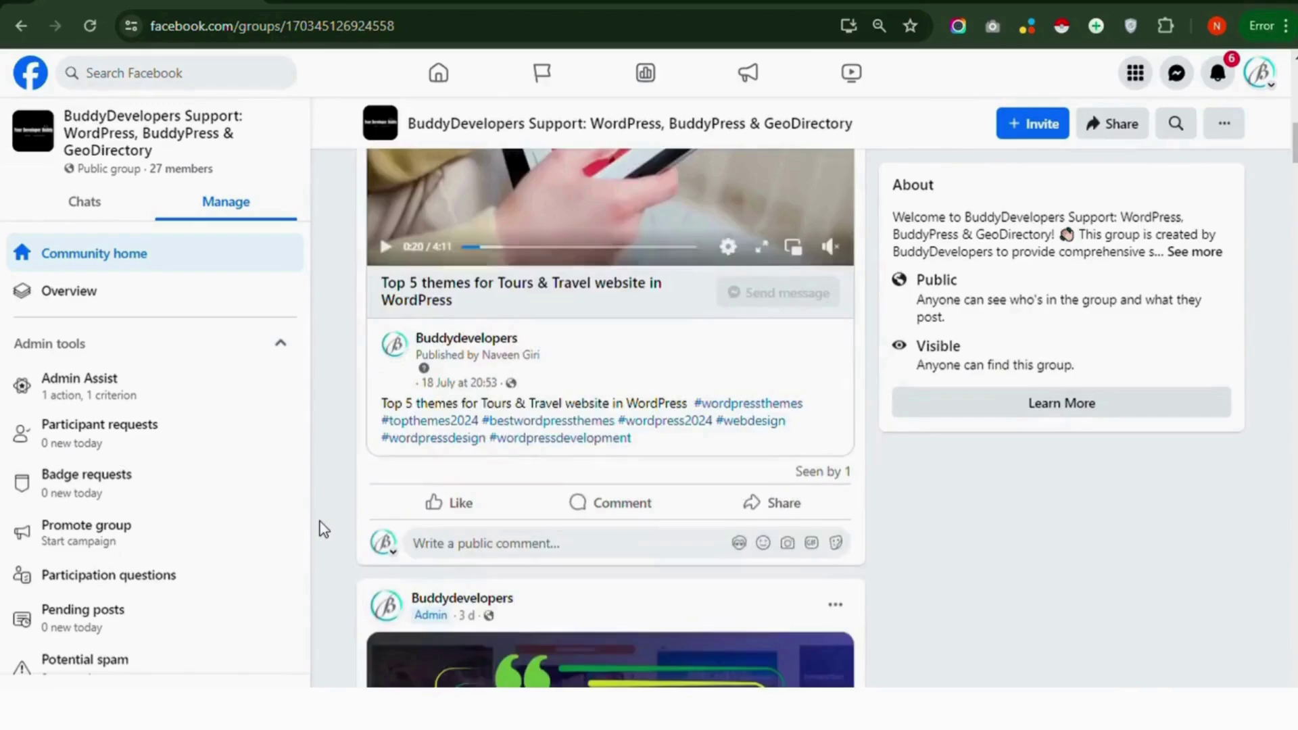
scroll(321, 528, down, 2)
scroll(321, 528, down, 1)
scroll(320, 528, down, 3)
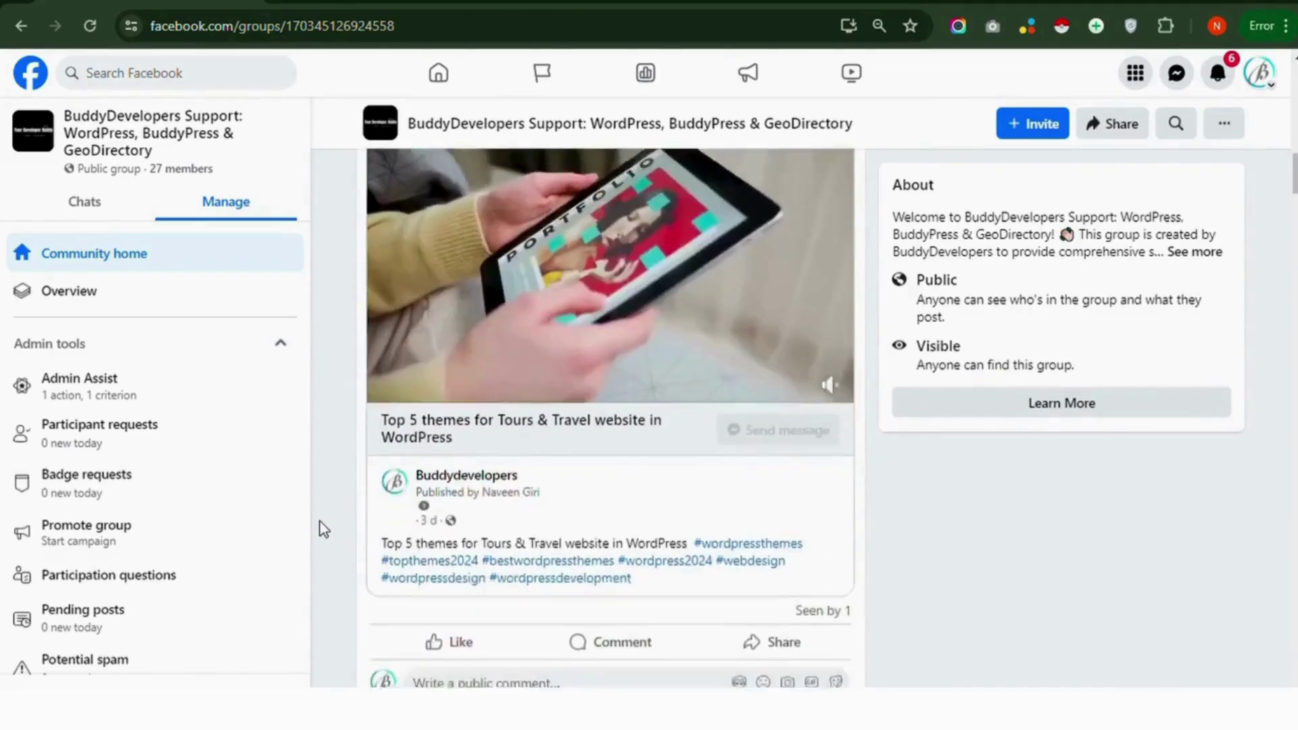